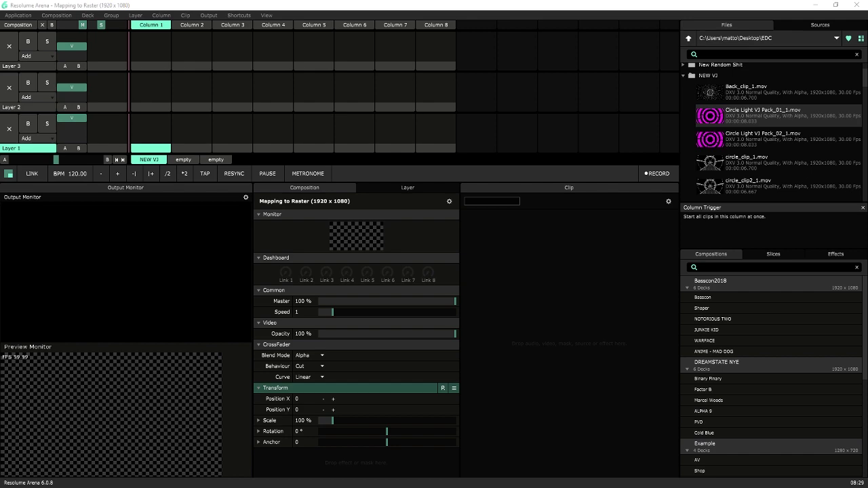
Open 2Artboard 1.png in Photos, enlarge the viewer to inspect its four-column pattern, then close it.
key(alt+Tab)
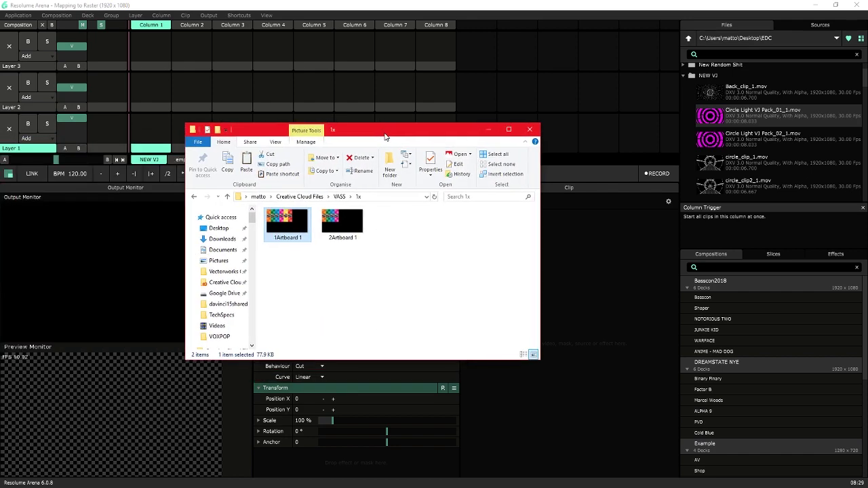
double_click(352, 220)
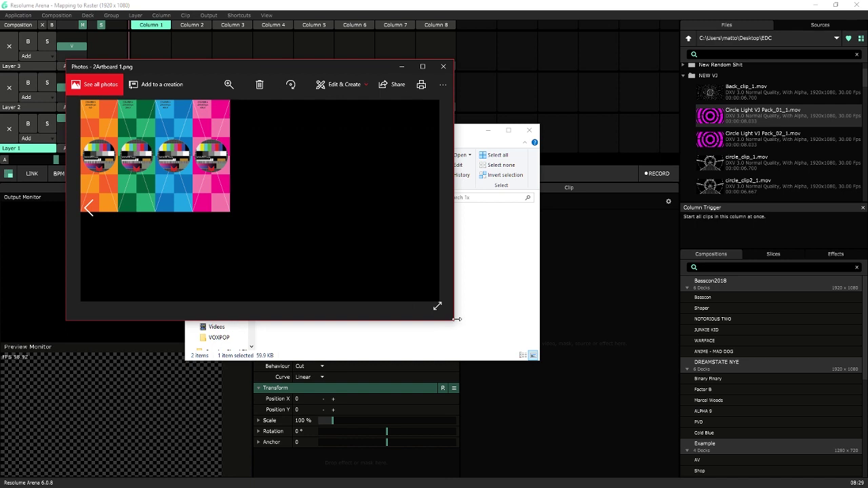
drag(457, 318, 748, 320)
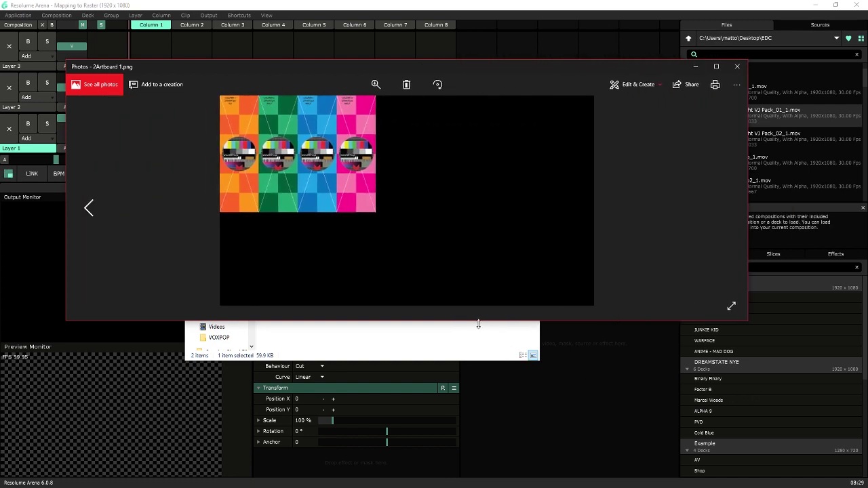
drag(478, 324, 485, 473)
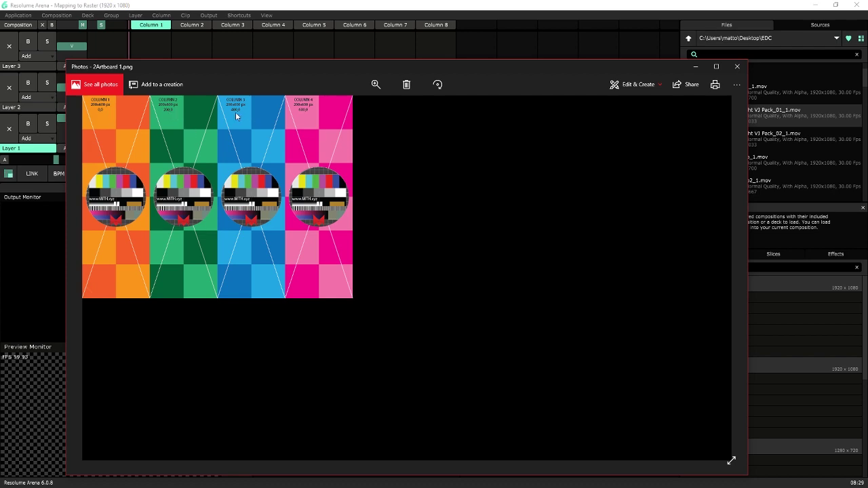
click(737, 66)
Close the folder window and create a new empty composition in Resolume.
key(alt+F4)
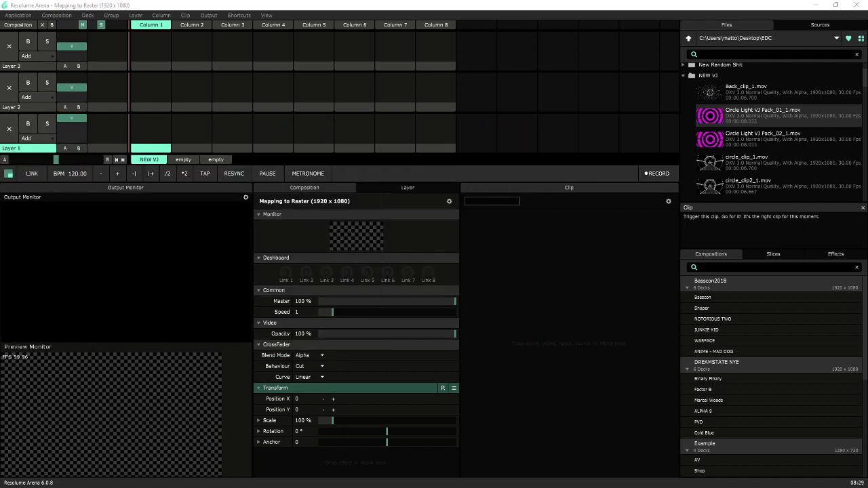
click(343, 8)
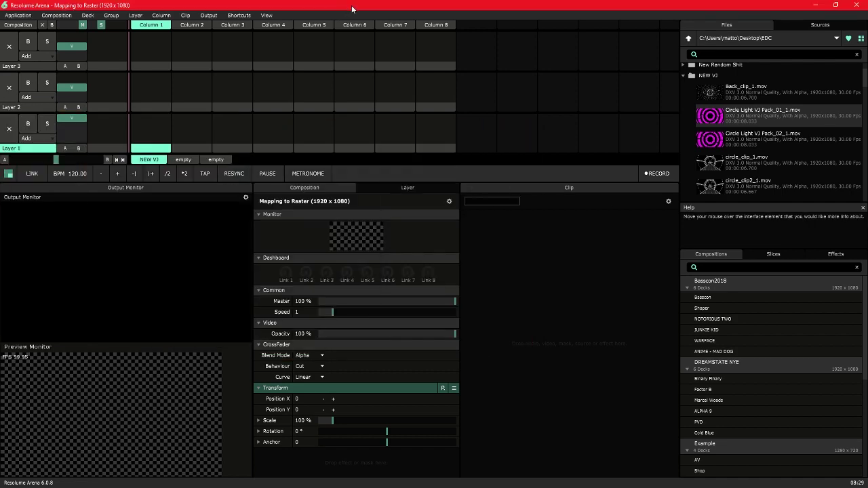
click(57, 15)
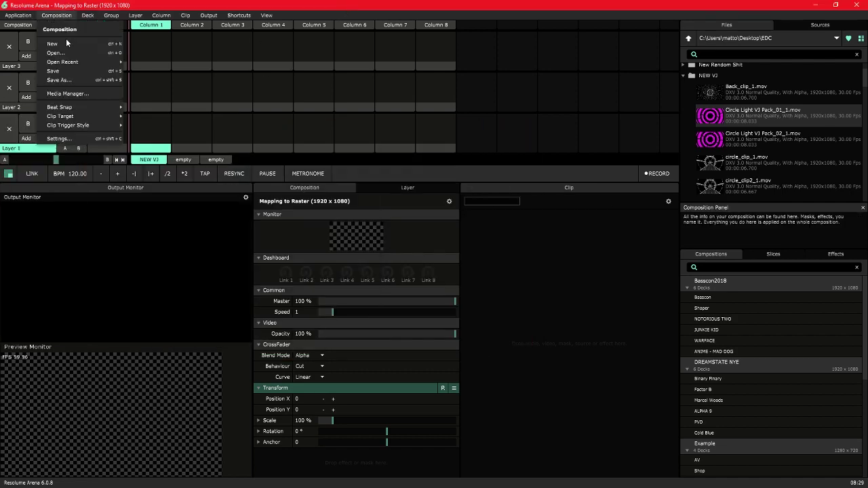
click(65, 42)
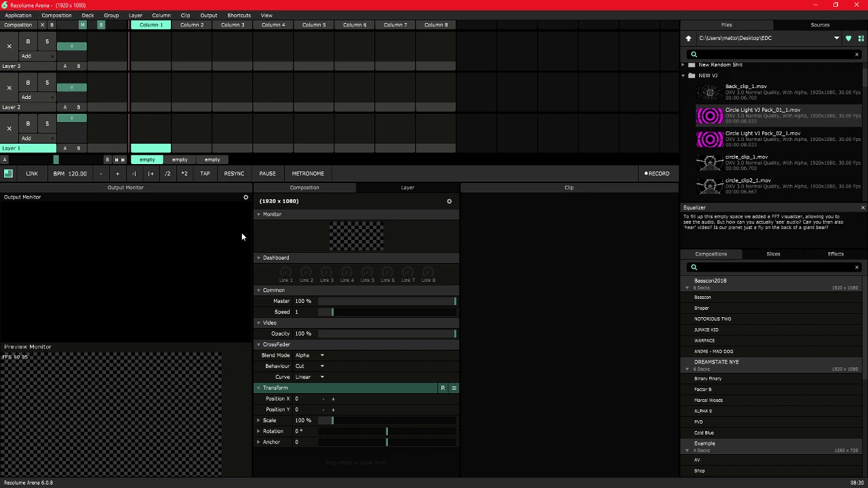
Name the new composition MapDemo in Composition Settings.
click(57, 15)
click(68, 137)
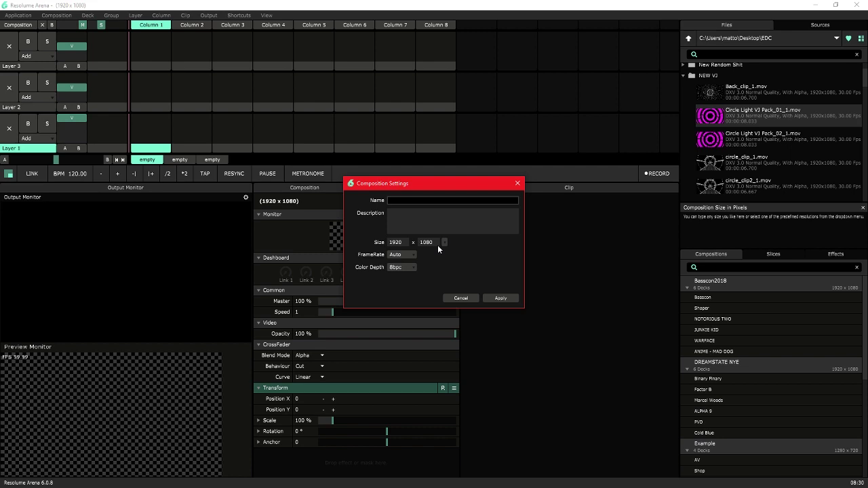
text(MapDemo)
Apply the MapDemo name and open the Advanced Output setup.
click(500, 298)
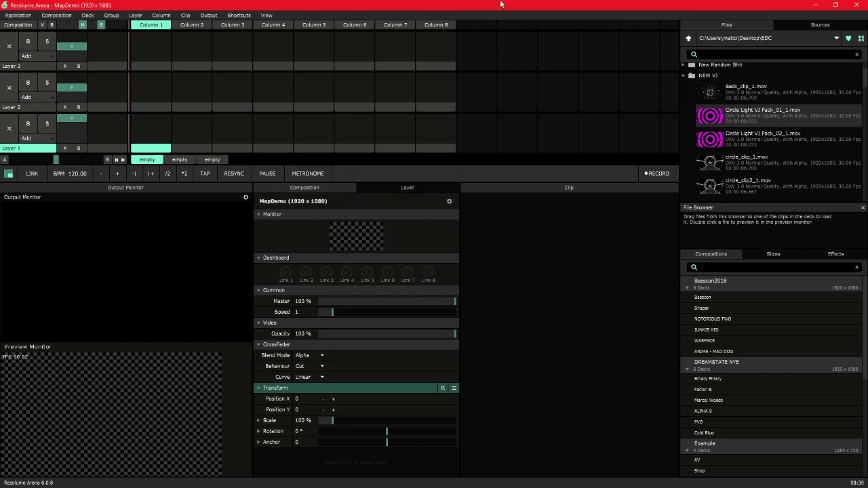
click(209, 15)
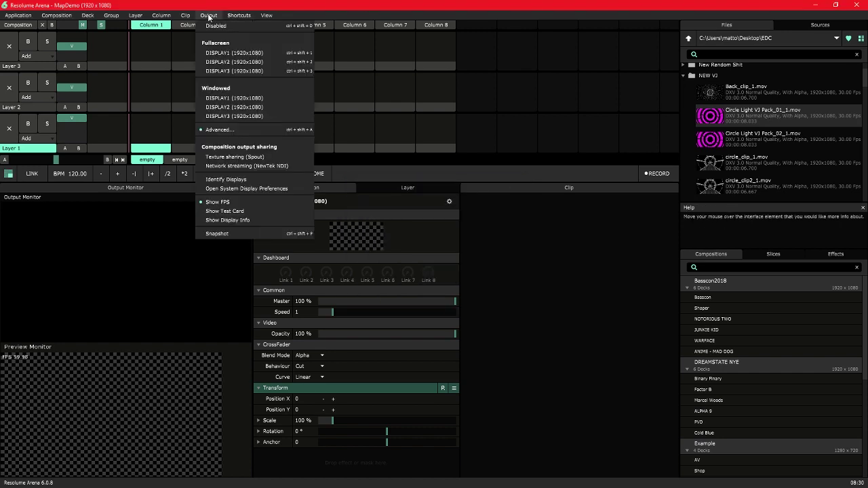
click(224, 130)
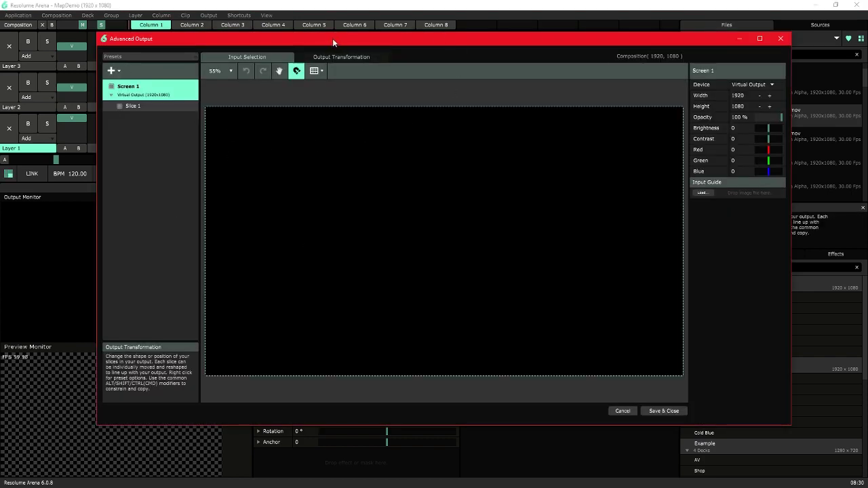
drag(332, 38, 317, 31)
Start a new output preset and send Screen 1 to DISPLAY3 (1920x1080).
click(169, 50)
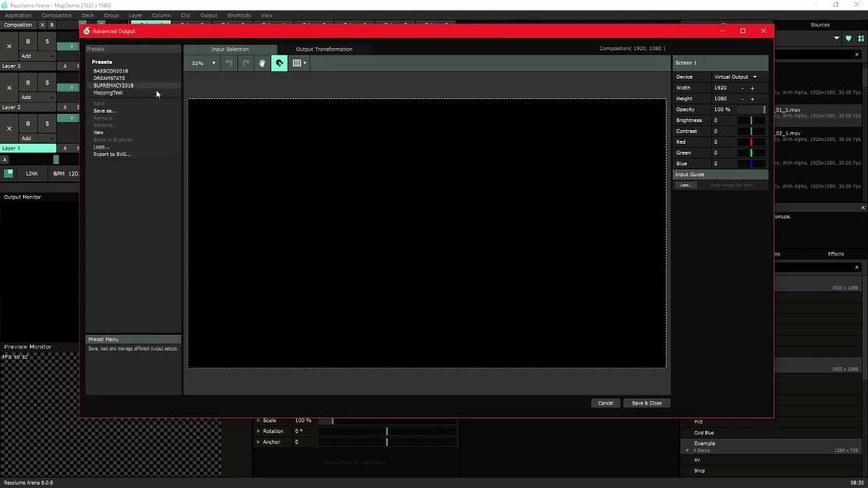
click(126, 133)
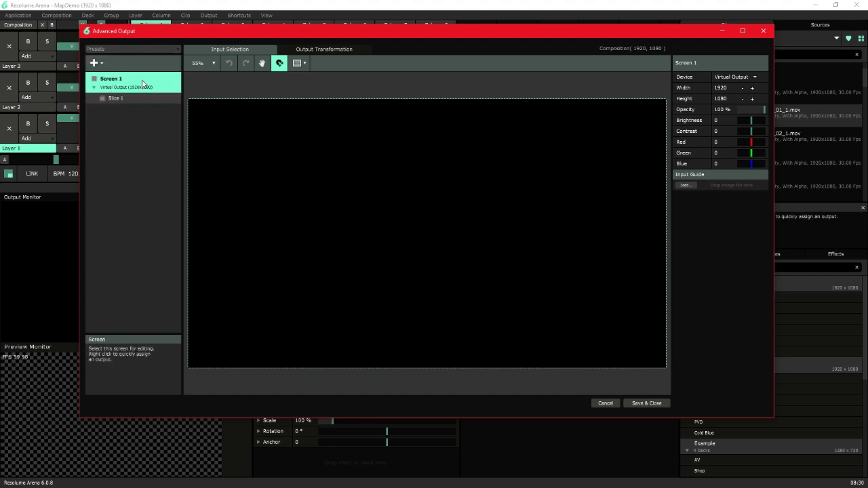
click(746, 77)
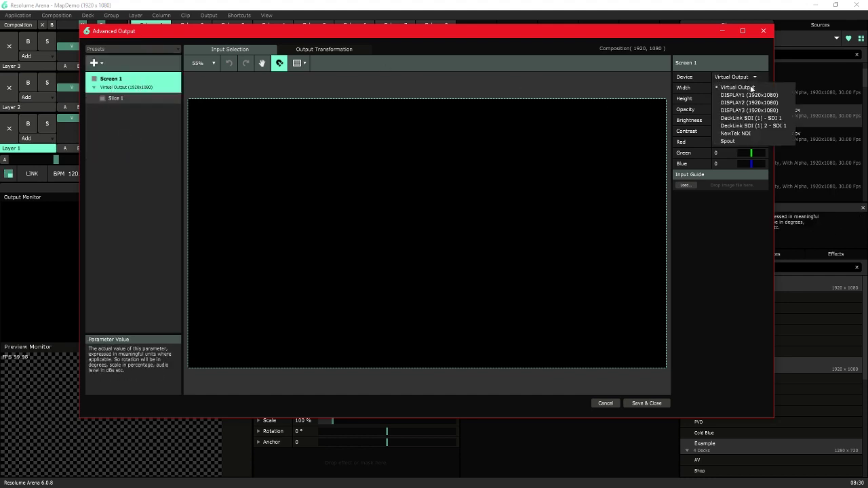
click(749, 110)
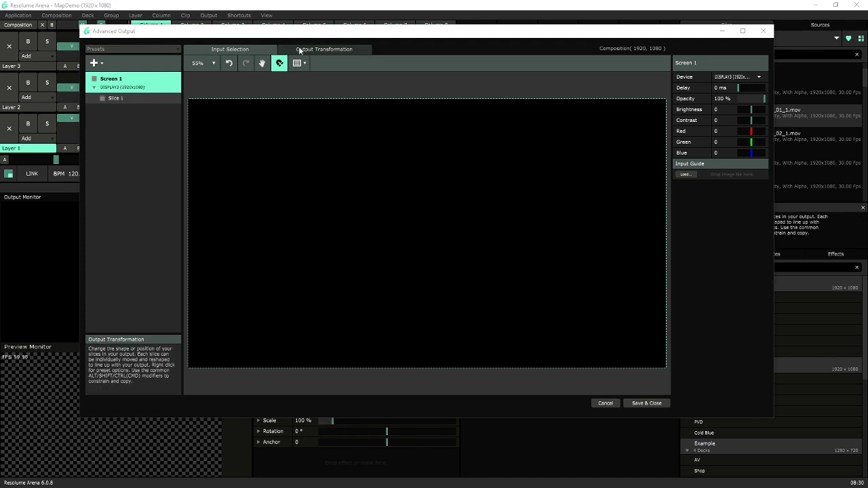
Load 2Artboard 1.png as Screen 1's output guide in the Output Transformation view.
click(338, 51)
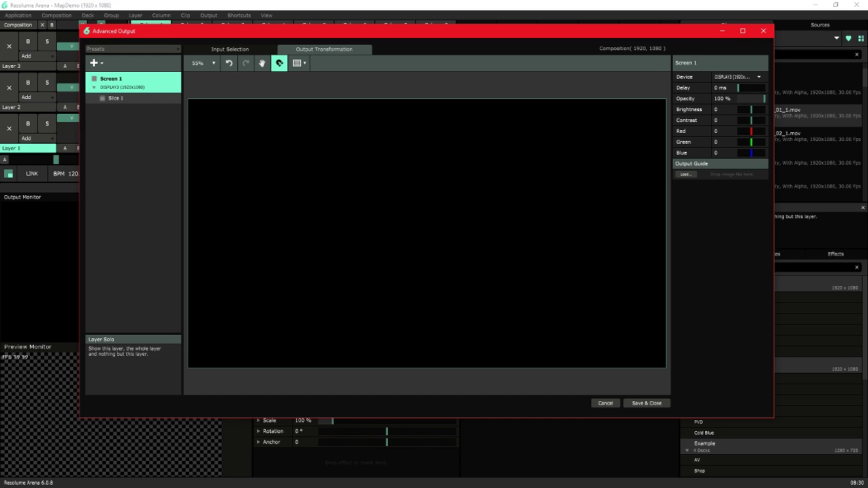
key(alt+Tab)
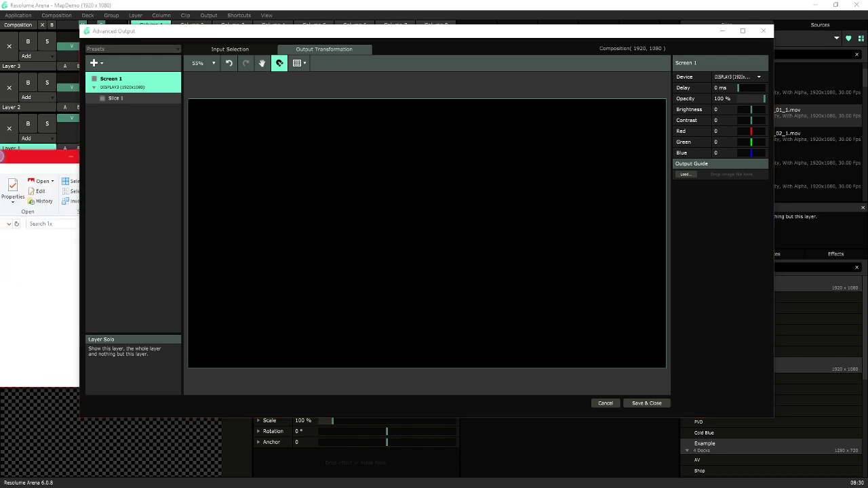
drag(49, 245, 725, 172)
click(60, 156)
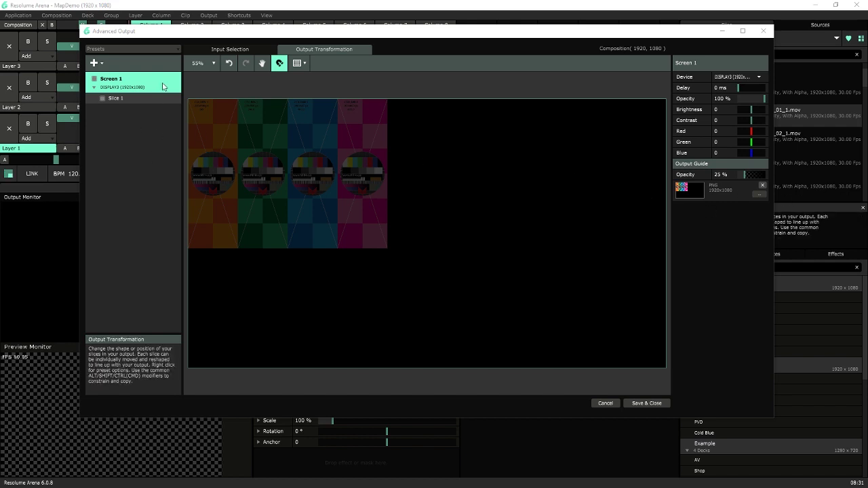
Size Slice 1 to 200×600 and position it at left 0, top 0.
click(136, 98)
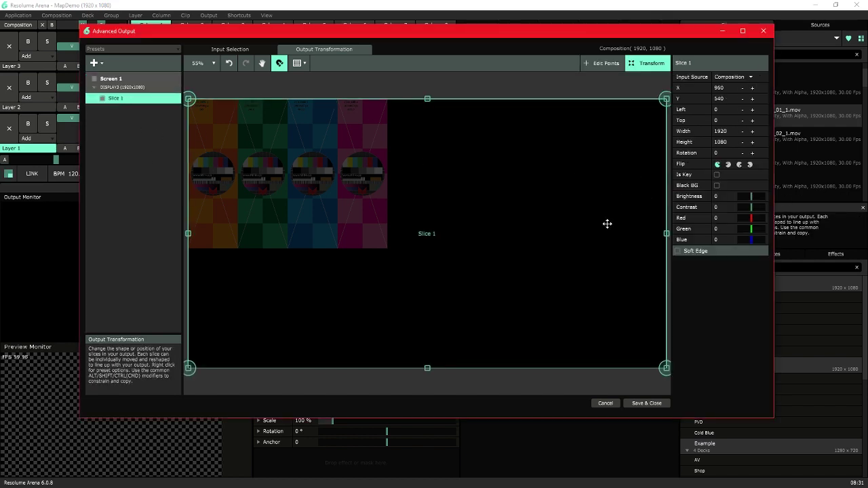
click(245, 50)
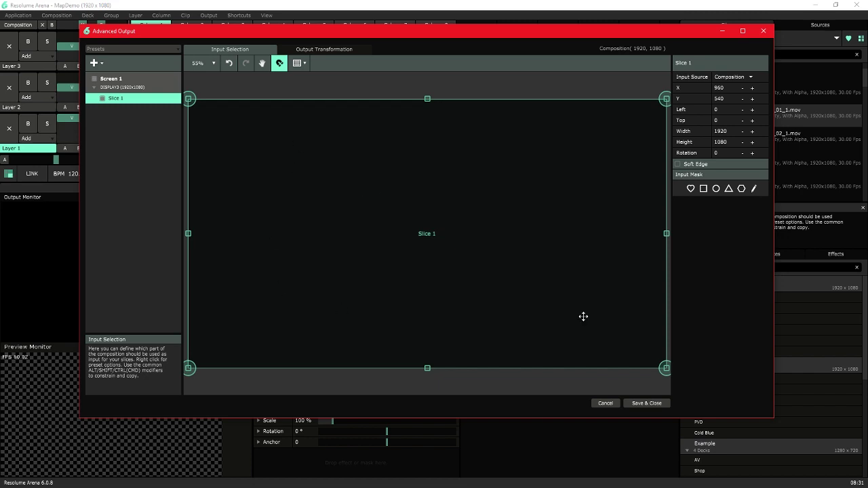
click(318, 49)
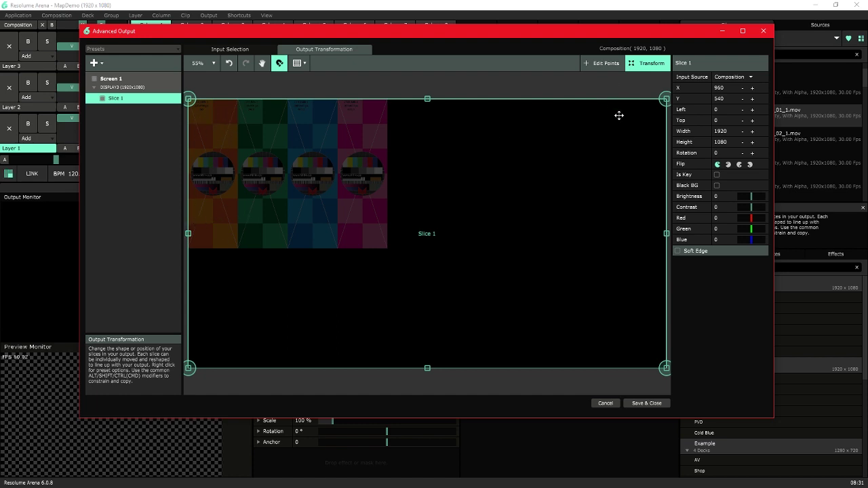
double_click(725, 131)
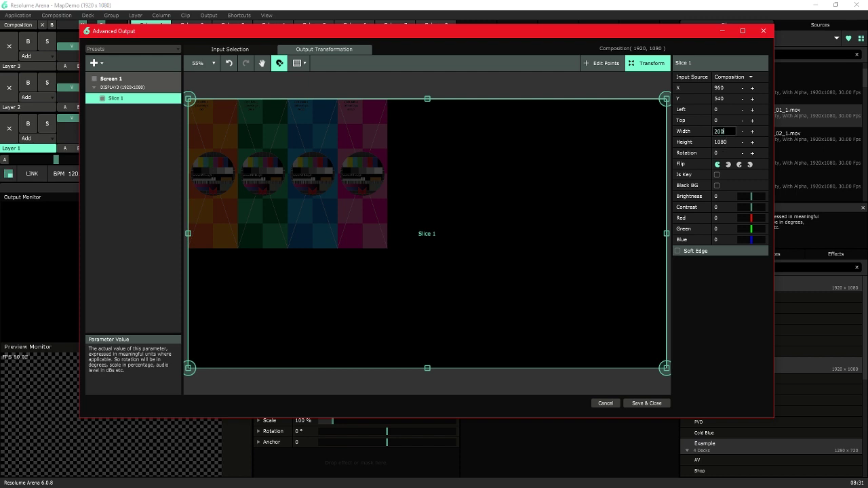
key(Tab)
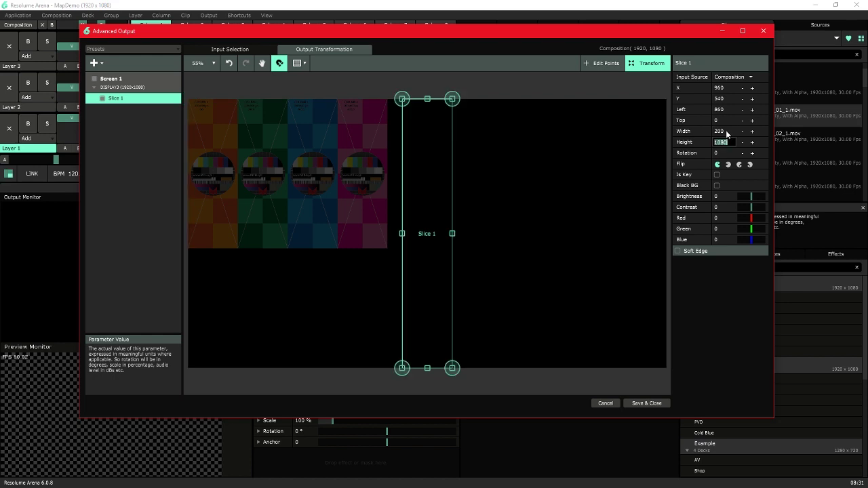
text(600)
key(Tab)
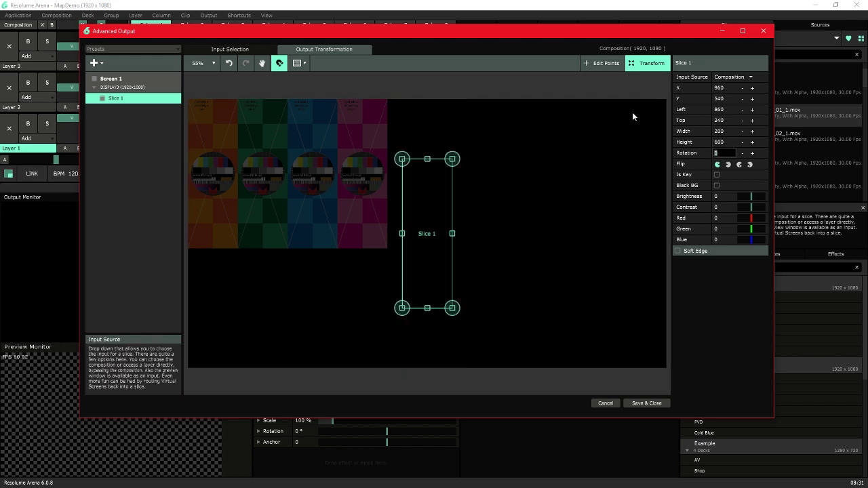
click(719, 109)
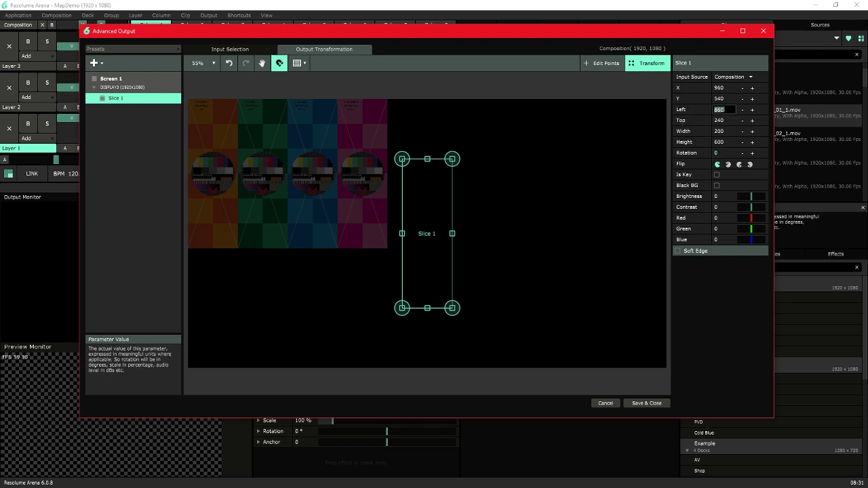
text(0)
key(Tab)
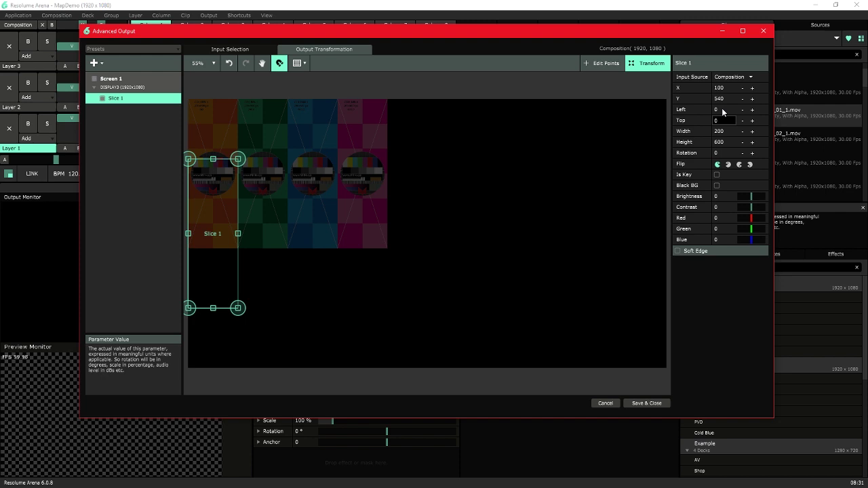
text(0)
key(Tab)
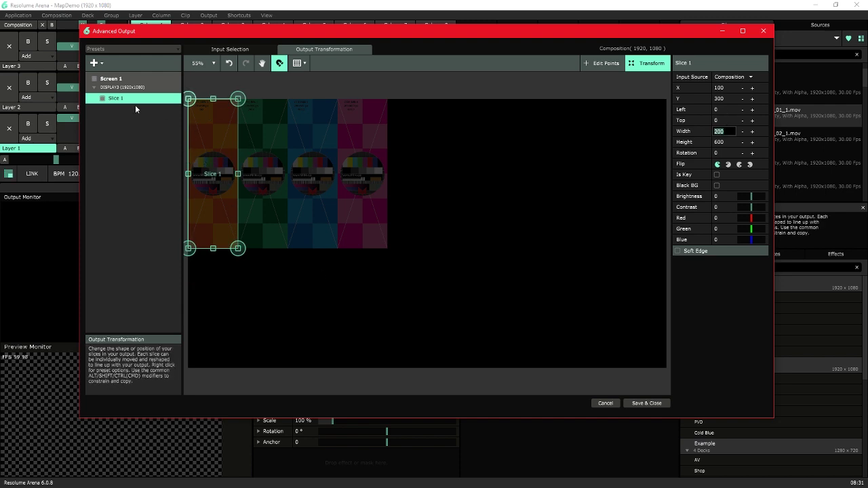
Rename the slice Column1.
double_click(120, 104)
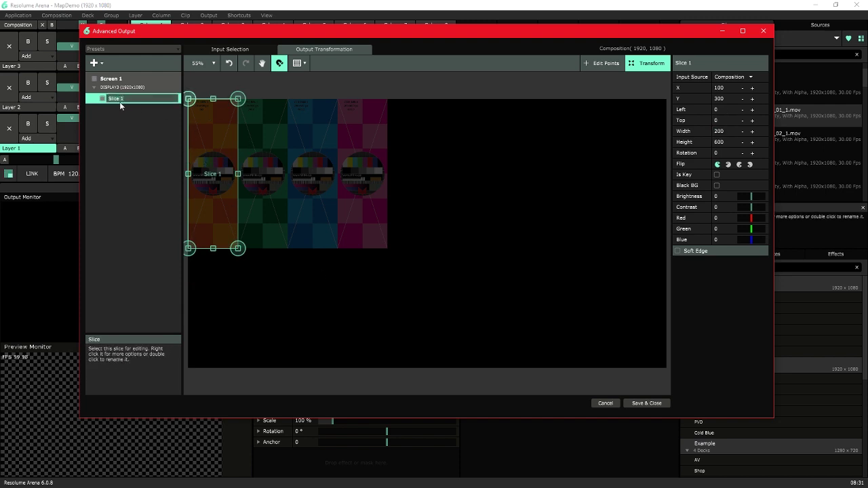
text(Column1)
key(Return)
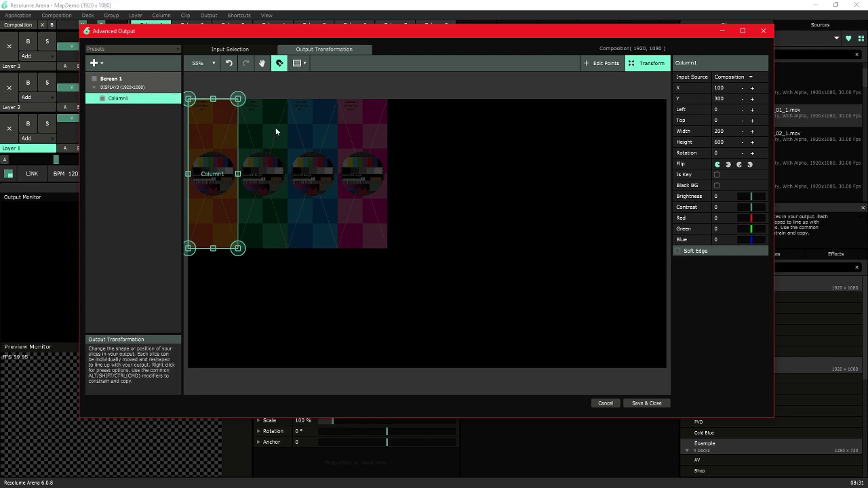
Match Column1's input area to its 200×600 output shape and drag it to the composition centre.
click(241, 48)
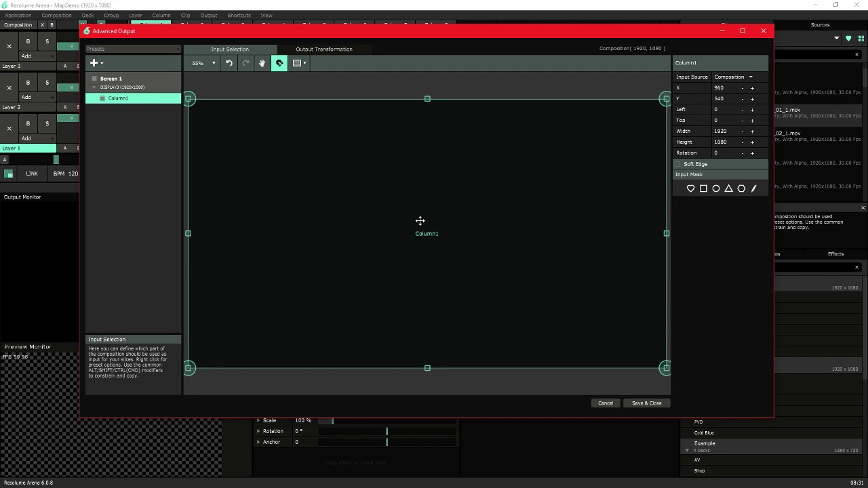
right_click(350, 155)
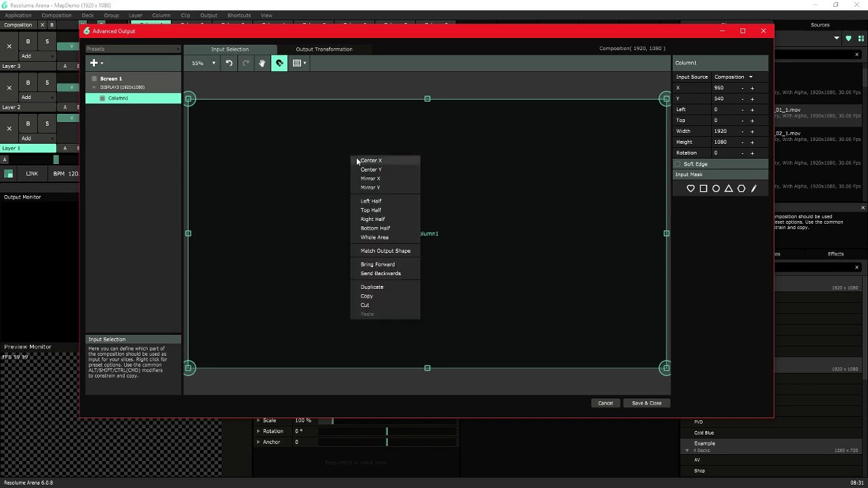
click(394, 250)
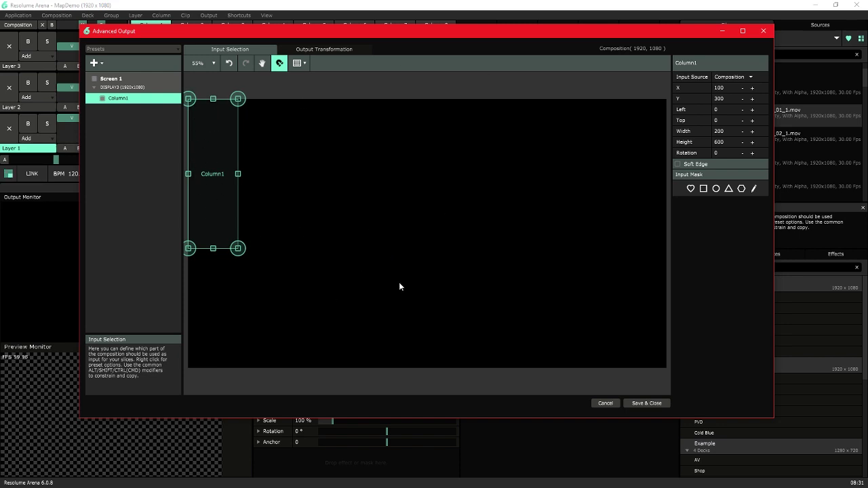
drag(224, 160, 435, 221)
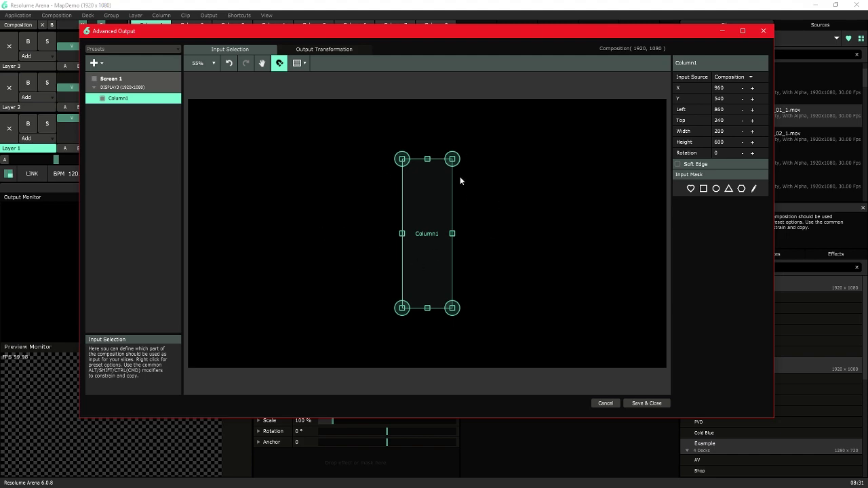
Save the slice setup, then load and play Circle Light VJ Pack_01_1.mov in Layer 1, Column 1.
click(659, 403)
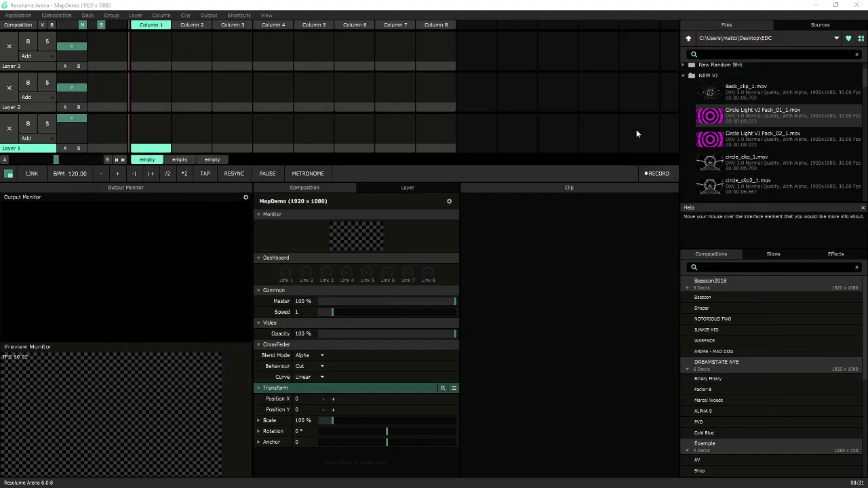
drag(790, 117, 153, 130)
click(150, 129)
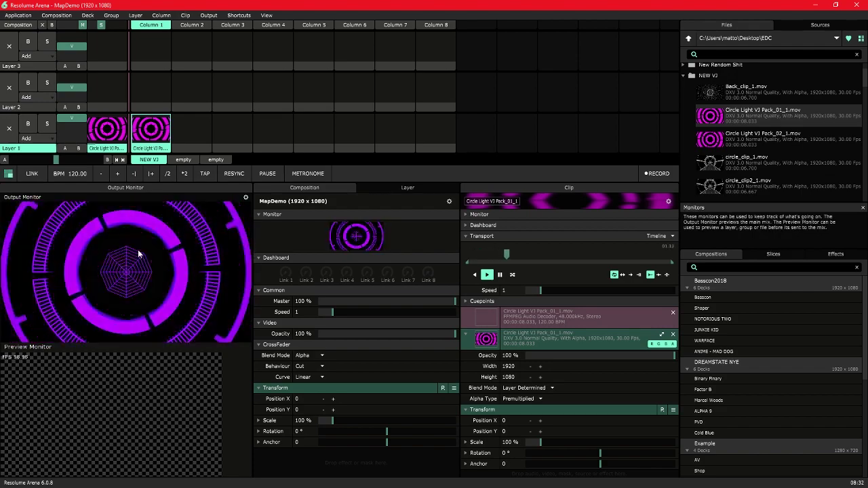
Reopen Advanced Output with Column1 selected in the Output Transformation view.
click(208, 15)
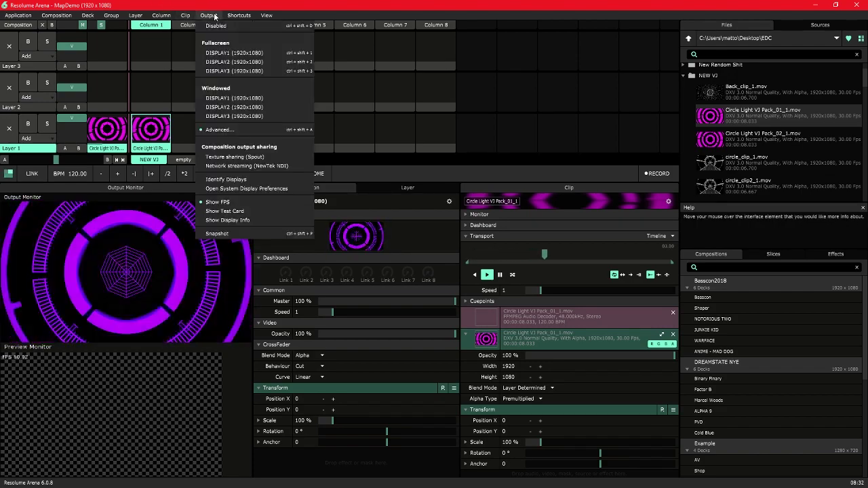
click(243, 131)
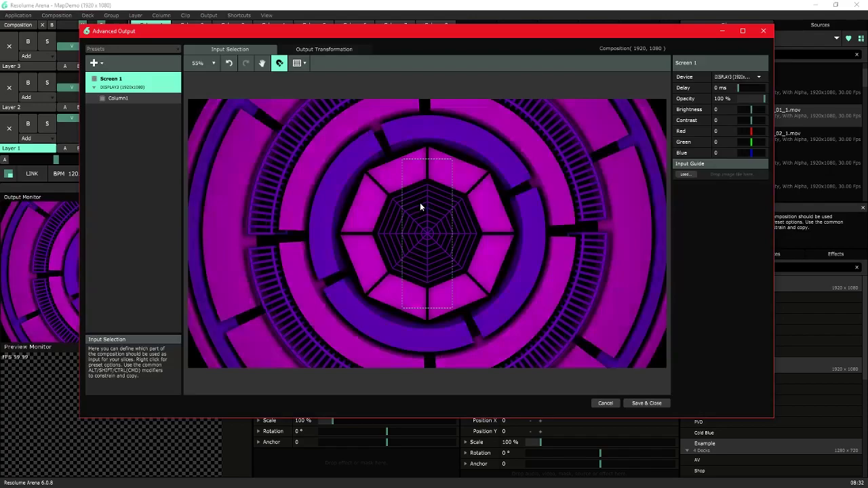
click(442, 223)
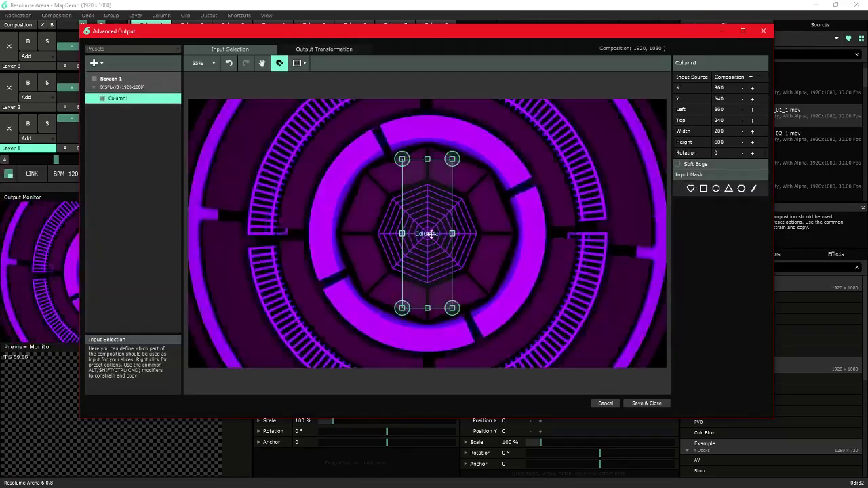
click(319, 48)
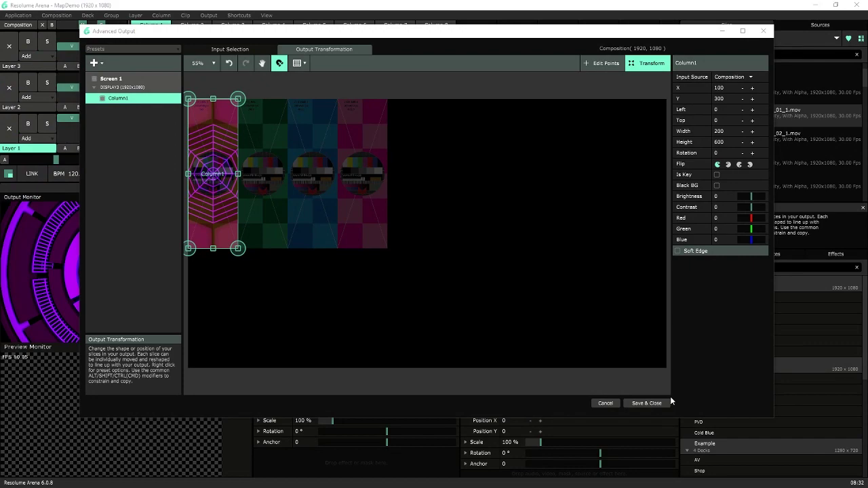
Stop the Layer 1 clip and reopen Advanced Output with Column1 selected.
click(646, 403)
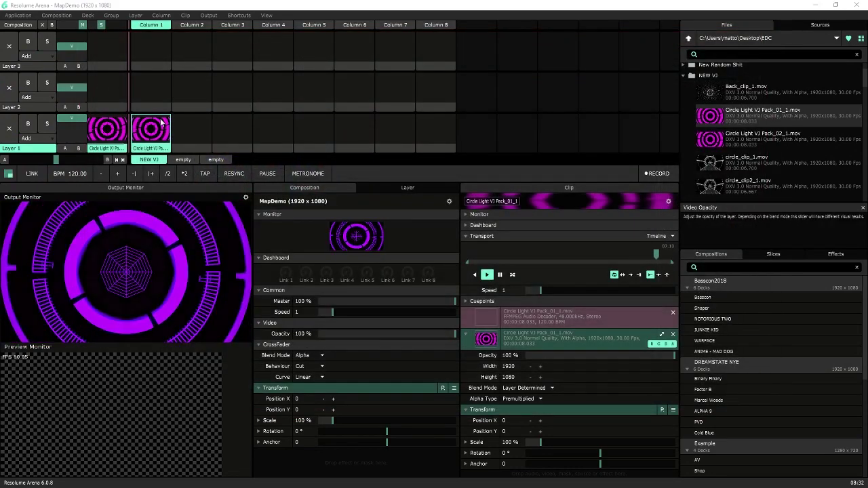
click(195, 122)
click(208, 15)
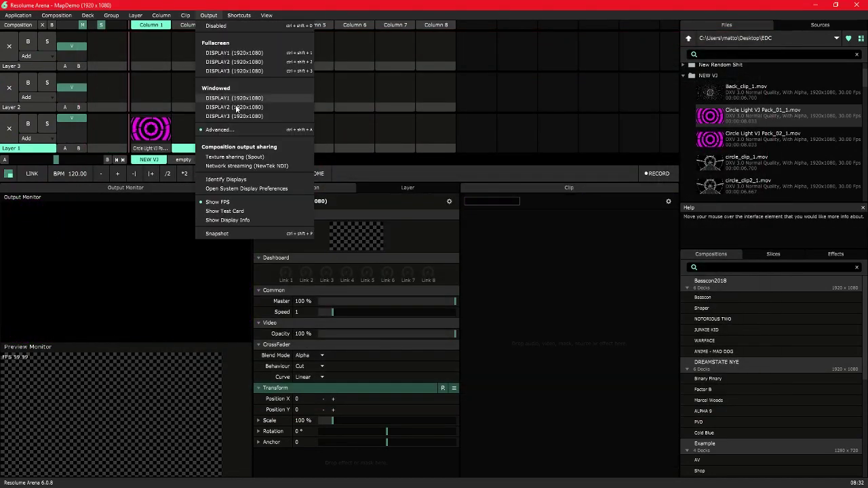
click(239, 130)
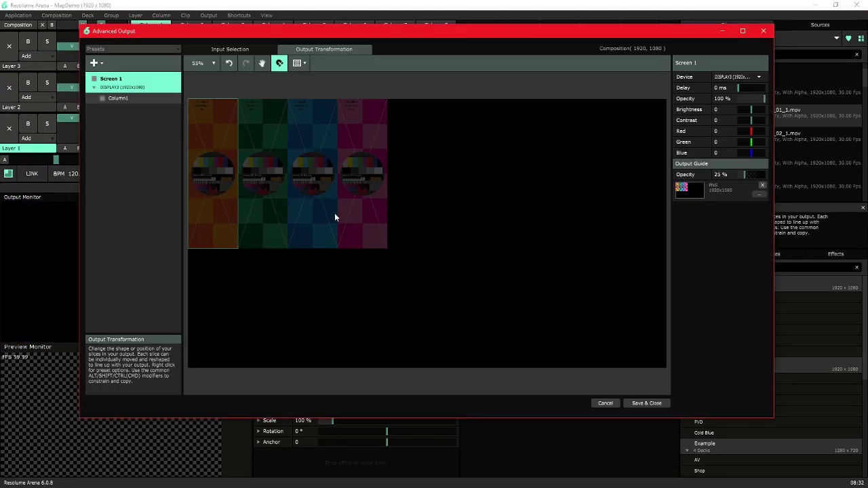
click(131, 99)
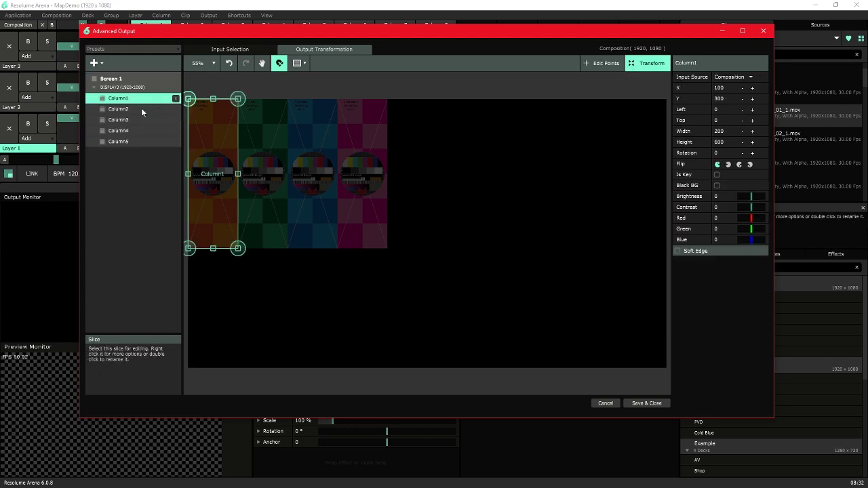
Set the left offsets of Column2, Column3 and Column4 to 200, 400 and 600.
click(141, 109)
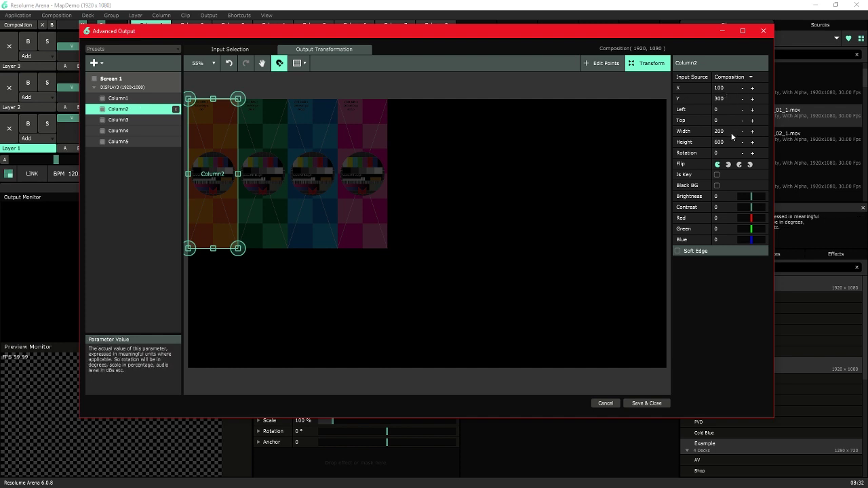
click(724, 112)
key(Return)
click(169, 119)
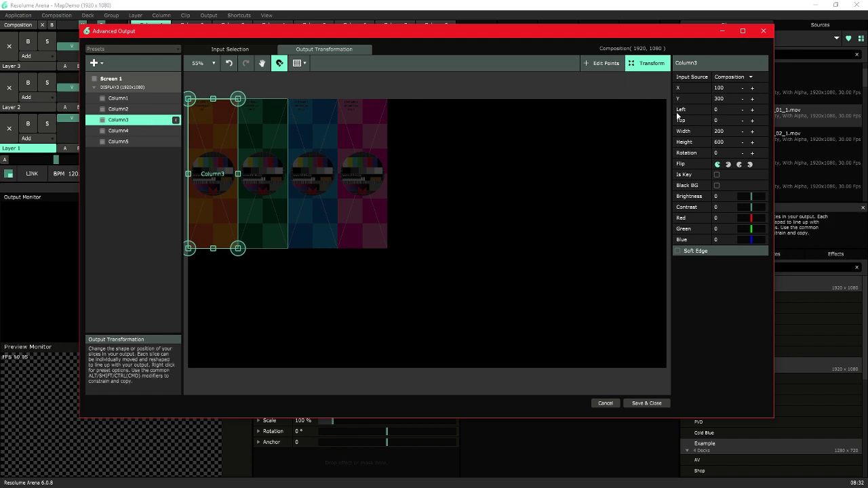
click(719, 110)
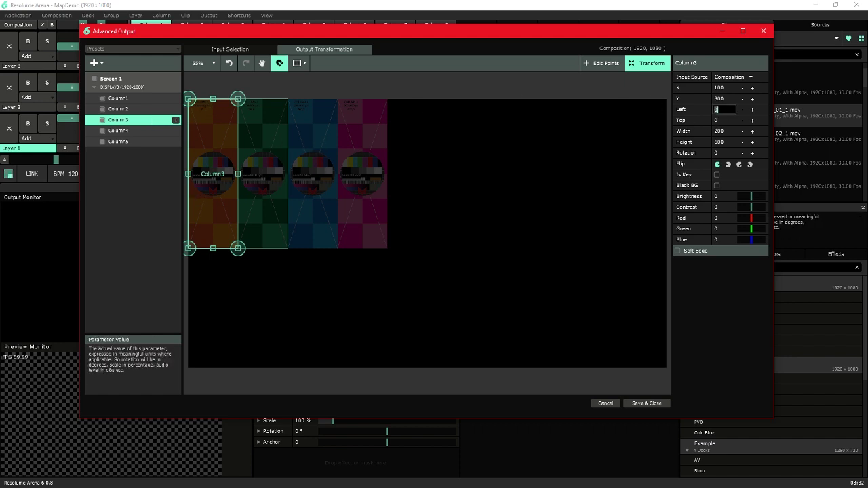
text(400)
key(Return)
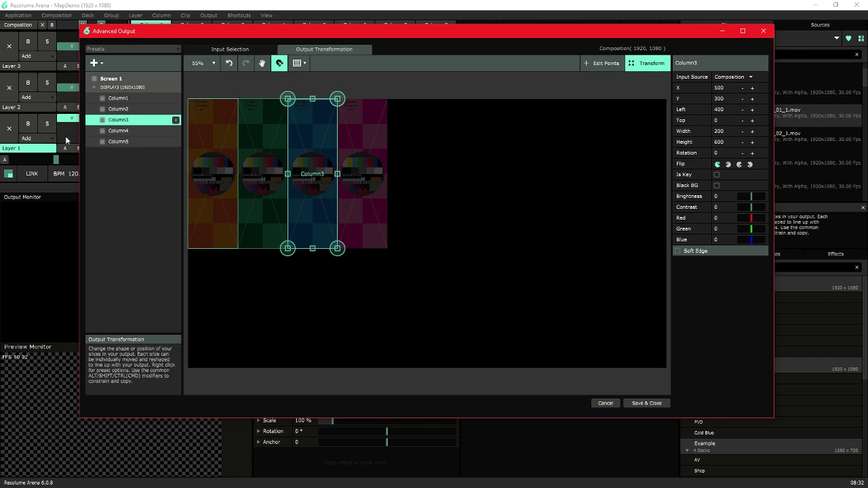
click(118, 130)
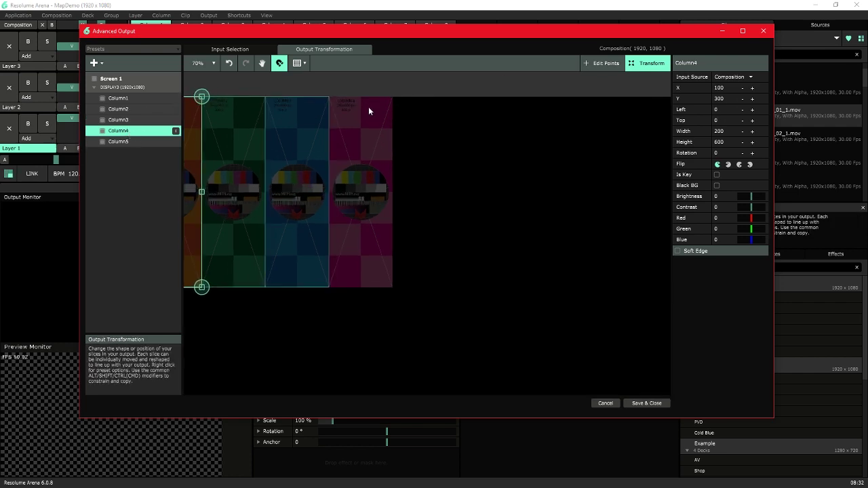
scroll(369, 110, up, 1)
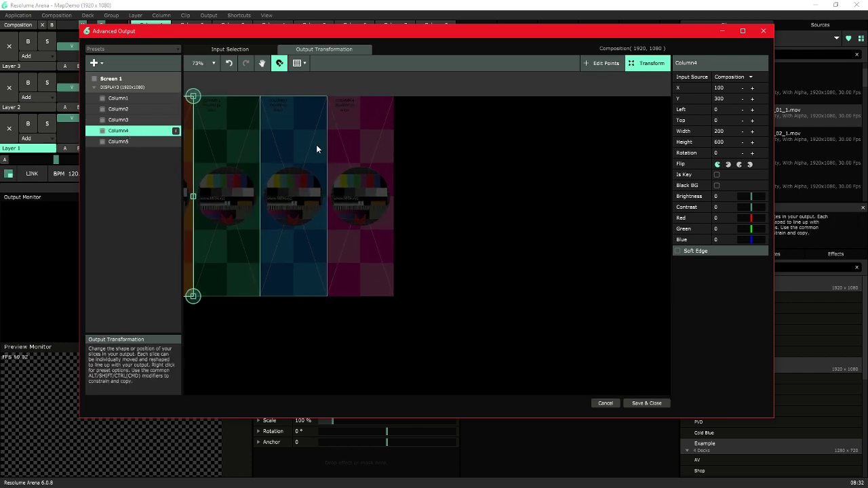
scroll(316, 144, down, 3)
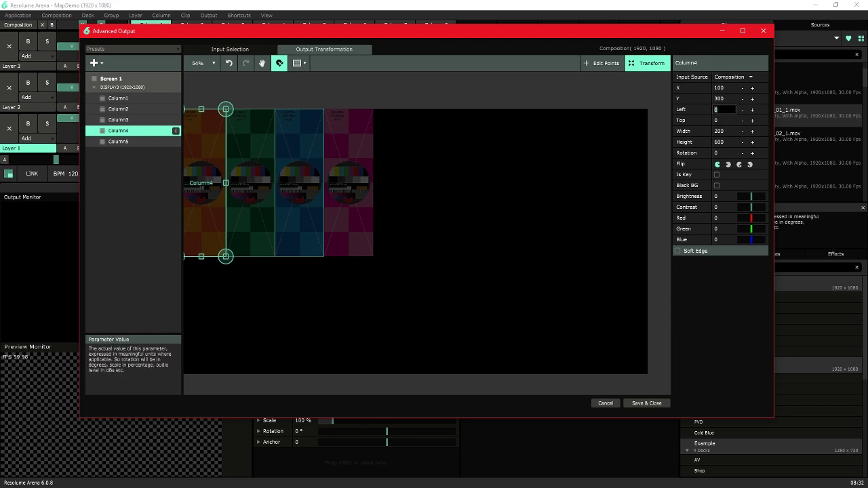
text(00)
key(Return)
Pan the output view to show all columns side by side across the guide.
click(394, 89)
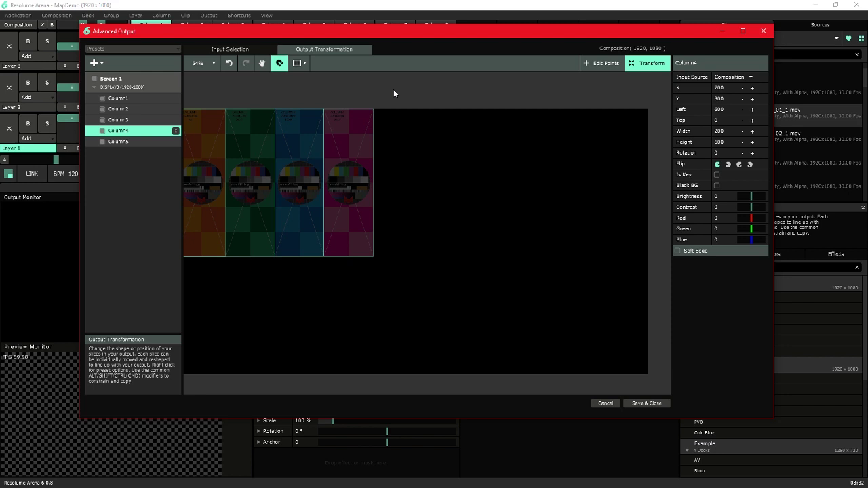
key(space)
drag(310, 106, 367, 109)
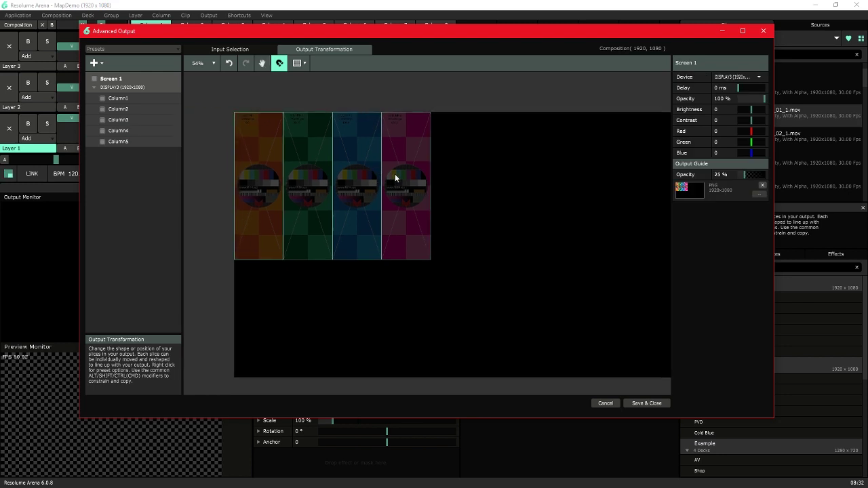
click(119, 98)
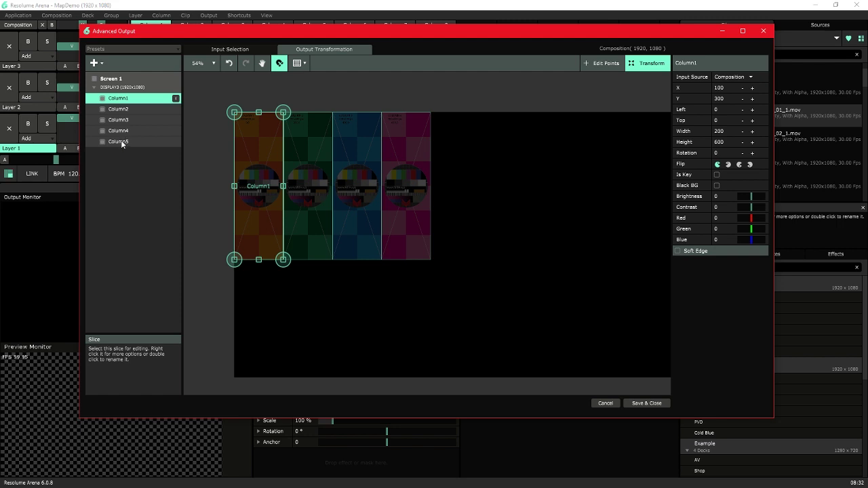
Delete the extra Column5 slice.
click(120, 141)
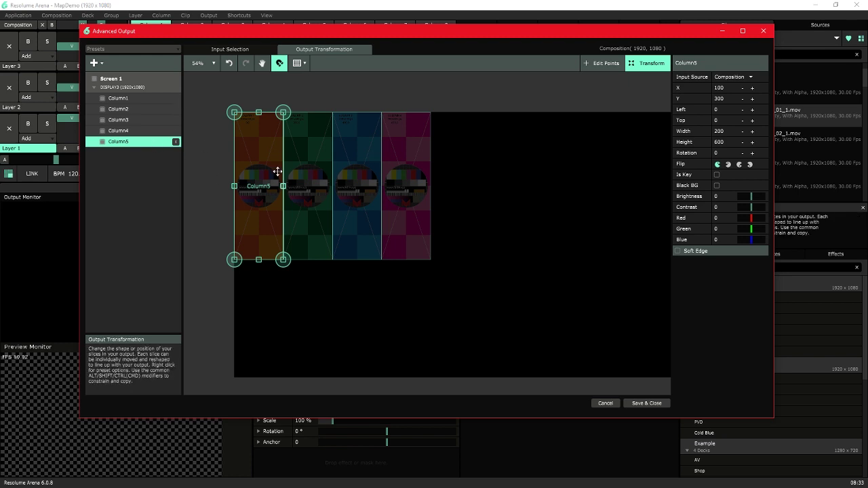
click(175, 142)
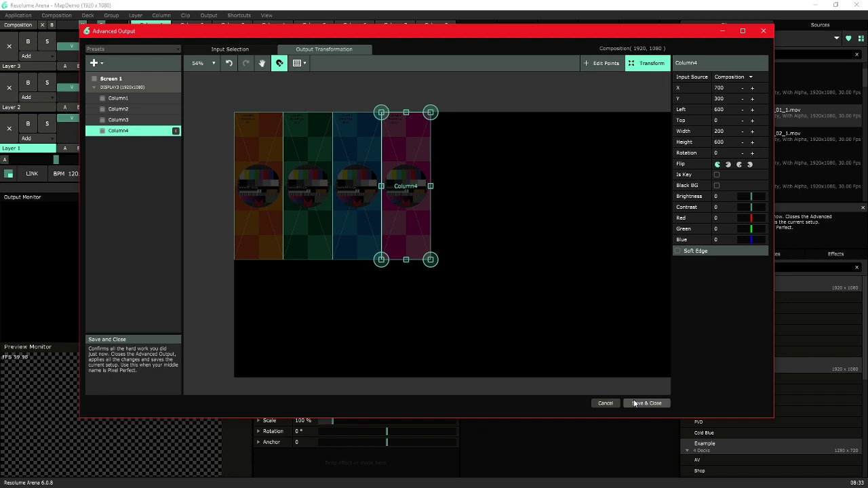
click(230, 48)
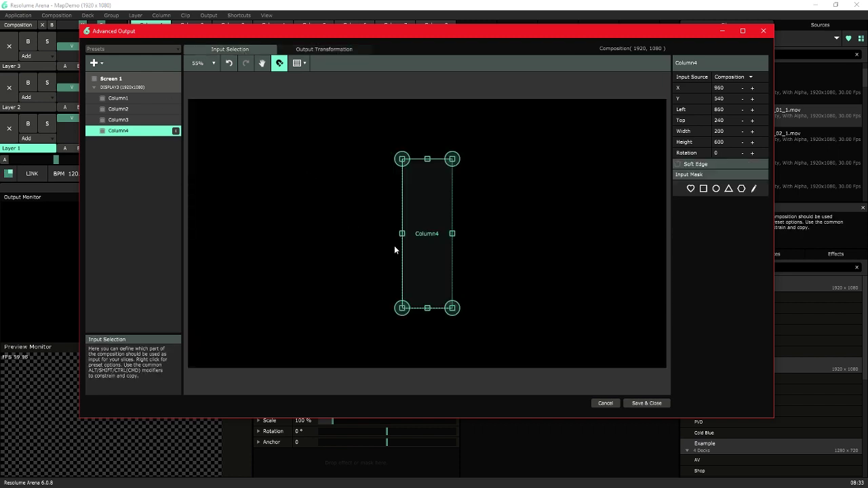
Select all four column slices in Input Selection, then save and close the setup.
click(138, 99)
shift+click(138, 131)
scroll(441, 213, down, 2)
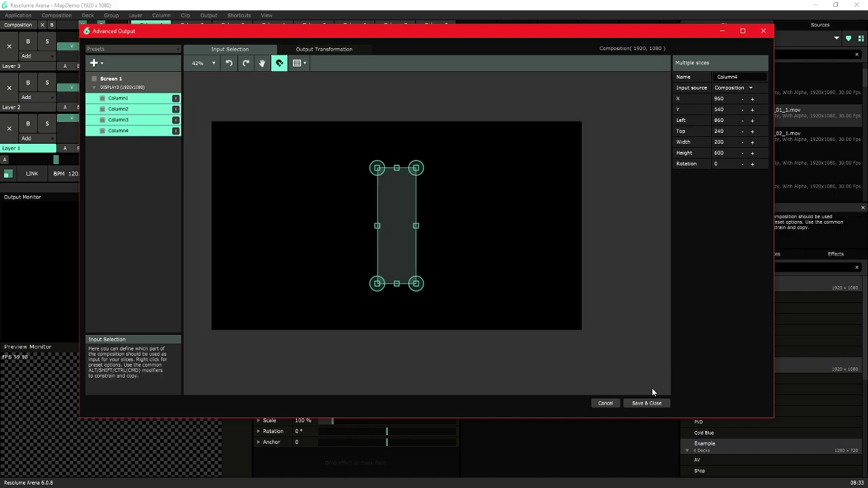
click(646, 403)
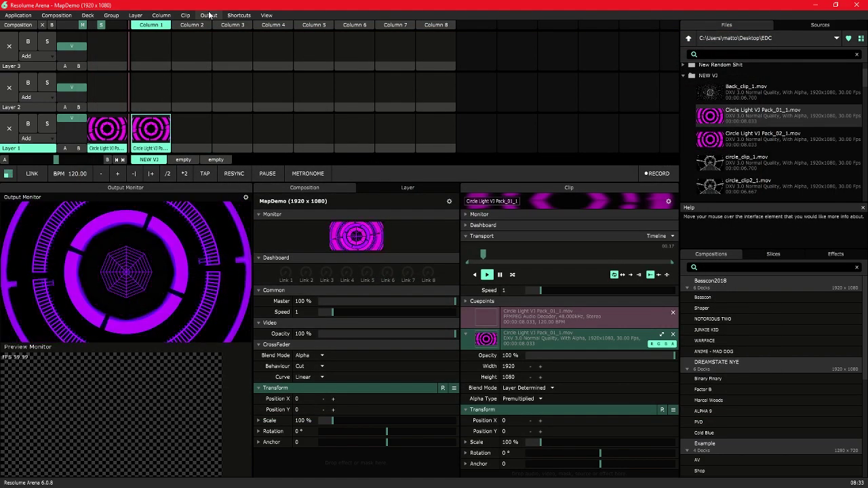
Reopen Advanced Output and review Column1–Column4 in the output and input views.
click(209, 15)
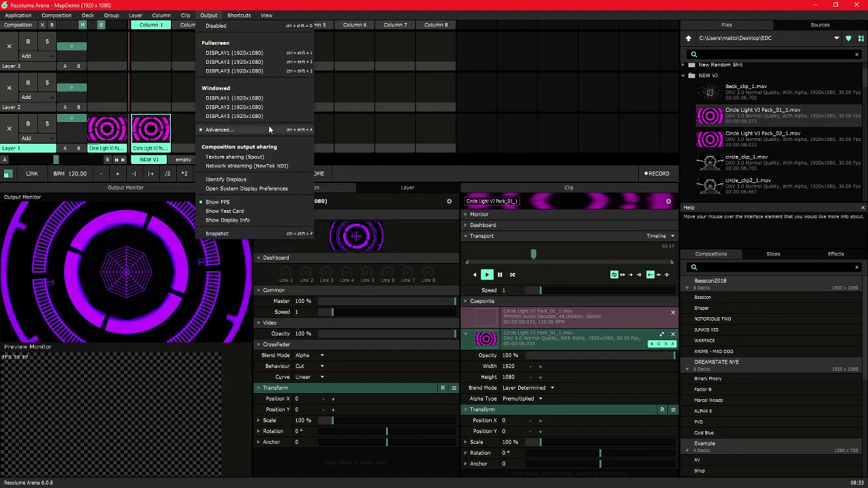
click(269, 129)
click(116, 98)
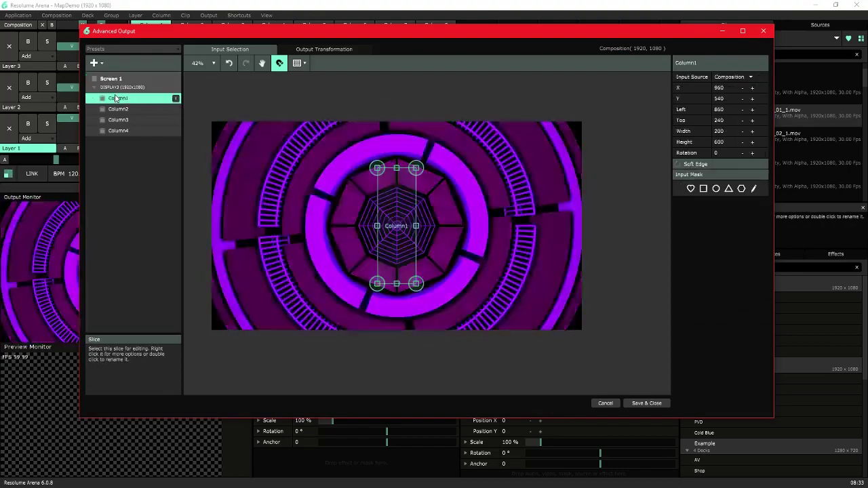
click(118, 109)
click(118, 119)
click(118, 130)
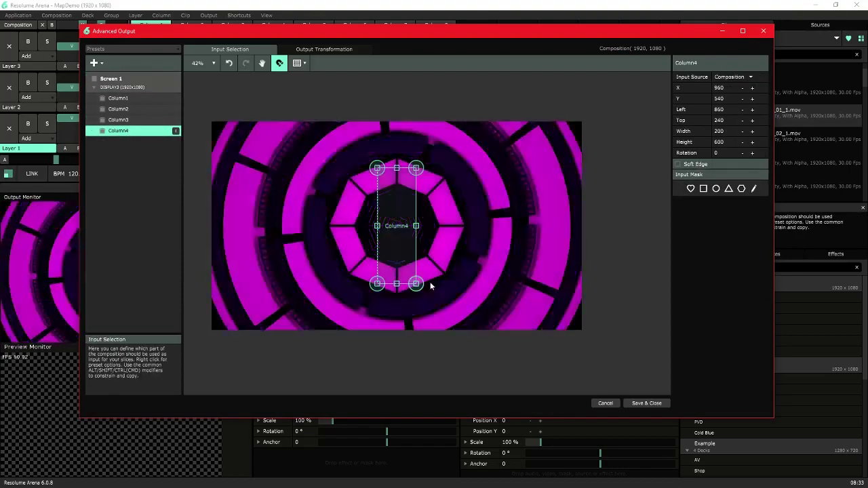
click(318, 49)
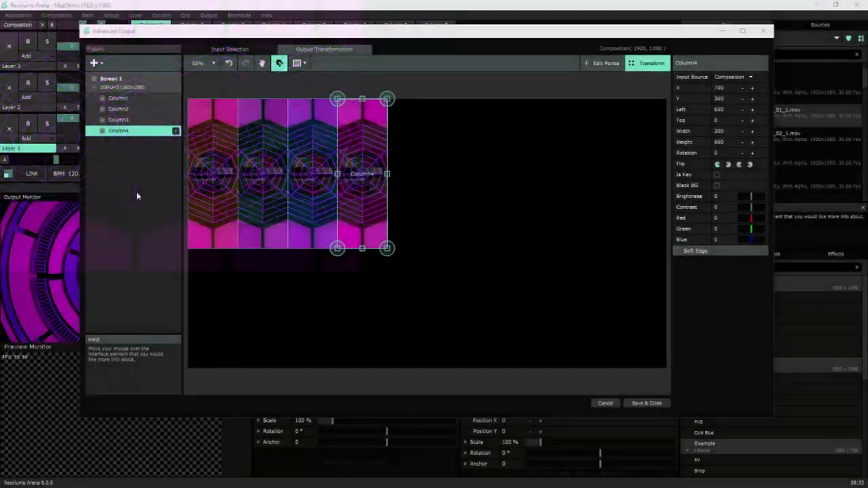
click(244, 52)
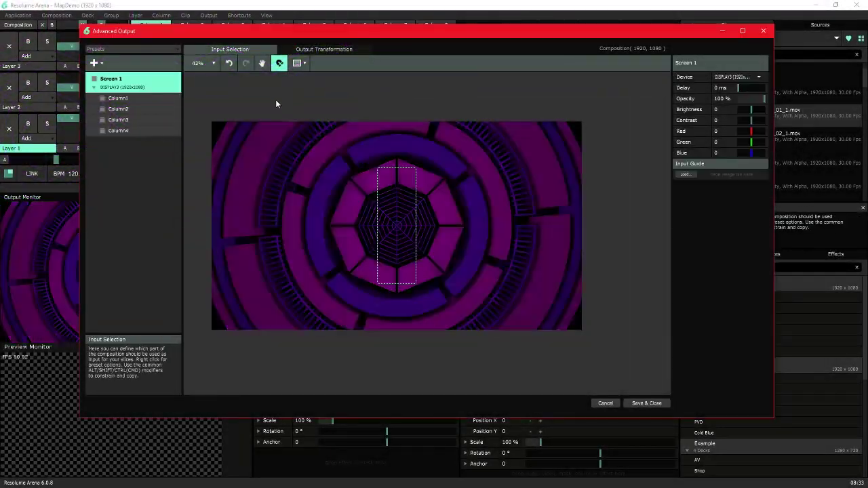
Pull Layer 1's opacity fader to zero so the composition goes black.
drag(255, 33, 279, 28)
click(76, 133)
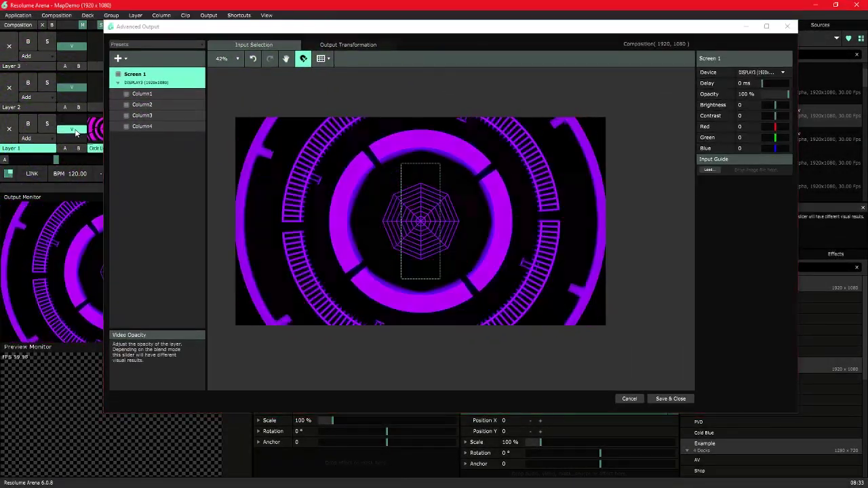
drag(76, 133, 77, 145)
Select all four column slices and match their input areas to the output shape.
click(148, 126)
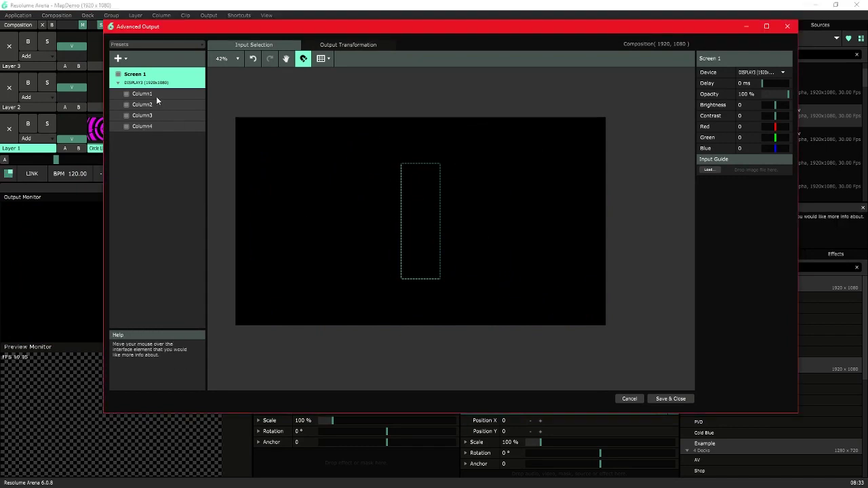
click(143, 94)
shift+click(144, 126)
right_click(412, 208)
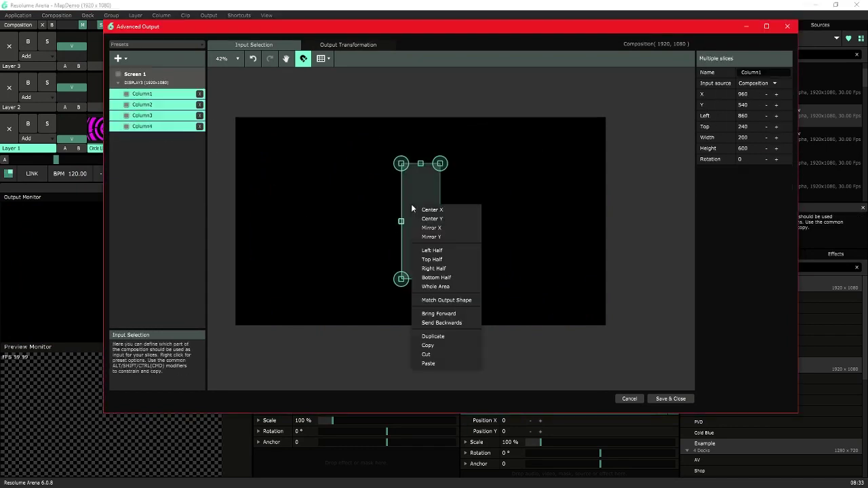
click(475, 300)
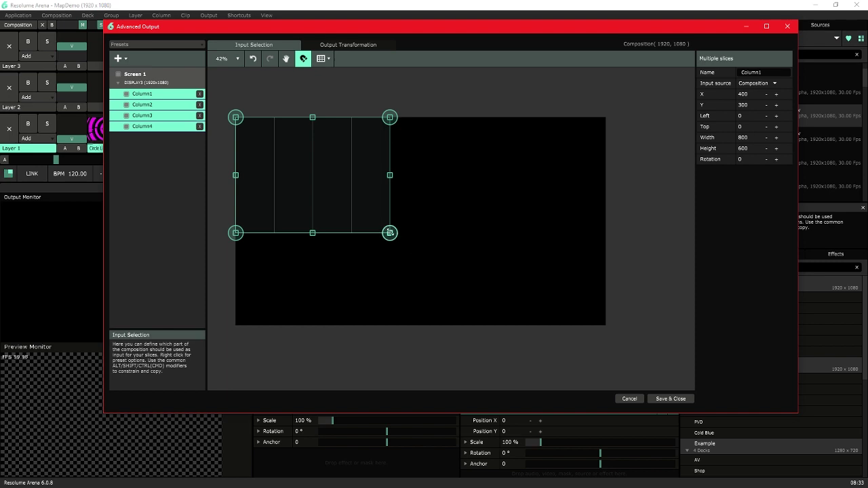
Stretch the column group to full height, centre it in the 1440×1080 area, and relaunch Layer 1's clip.
drag(389, 232, 517, 318)
drag(420, 218, 441, 226)
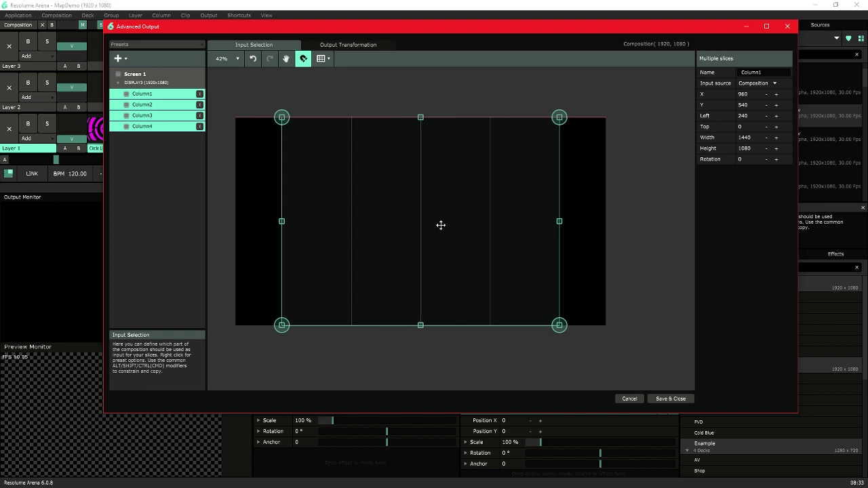
click(351, 105)
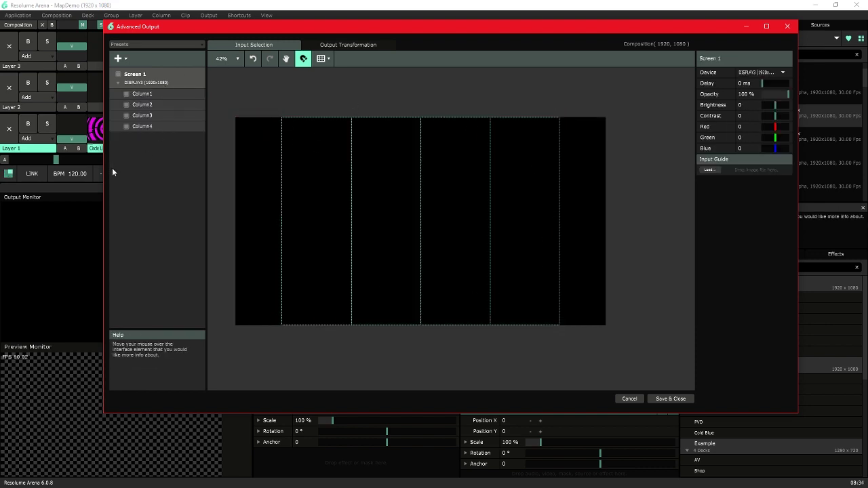
click(95, 129)
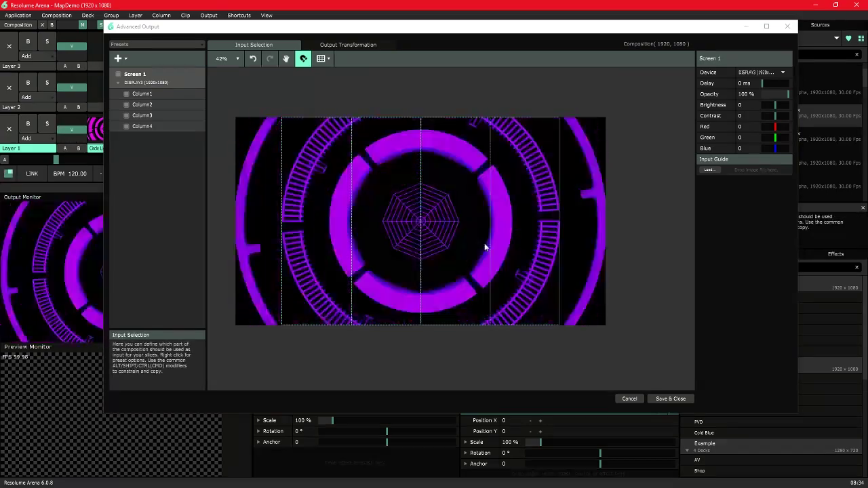
click(352, 44)
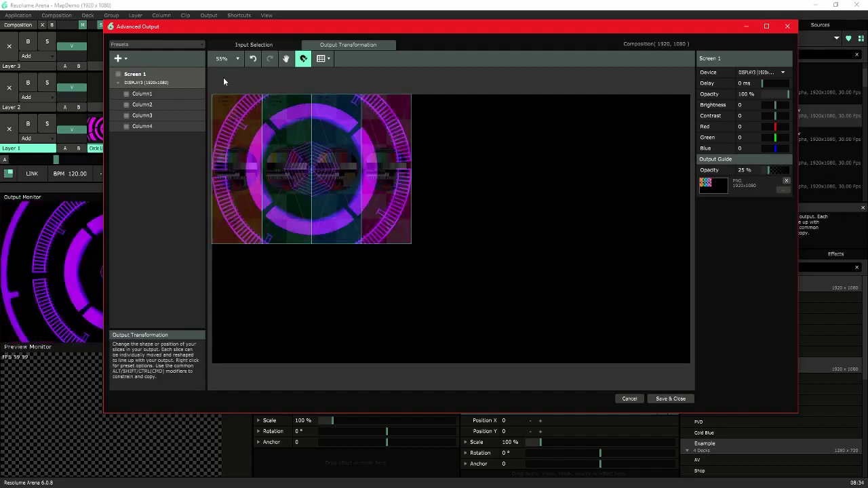
Fade Layer 1 back in, move Column1 to the left edge and Column4 flush with the right edge.
click(263, 45)
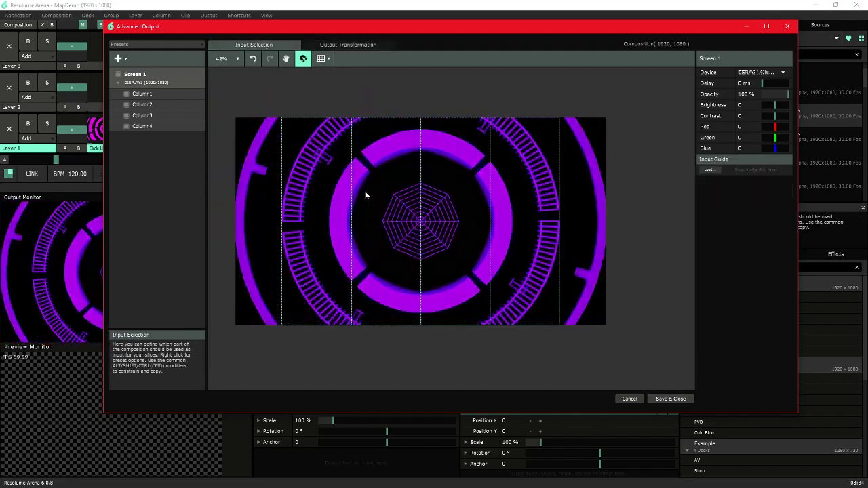
drag(60, 129, 72, 144)
click(299, 177)
drag(326, 176, 281, 172)
click(548, 203)
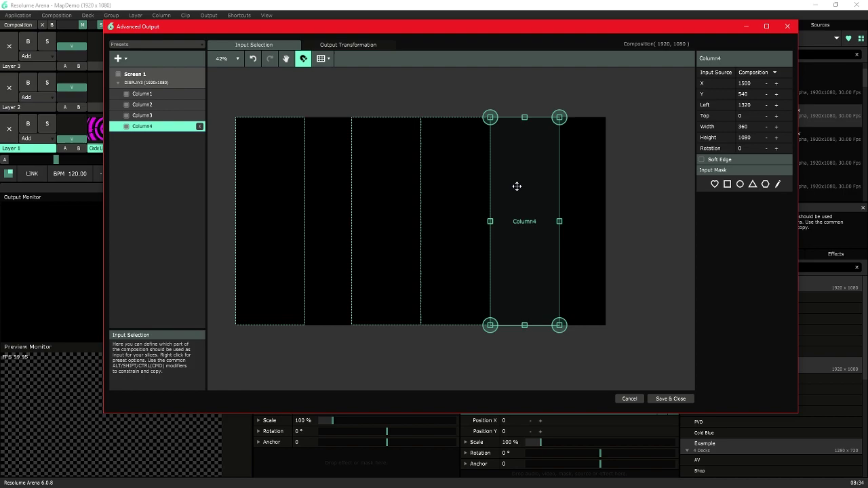
drag(527, 177, 572, 177)
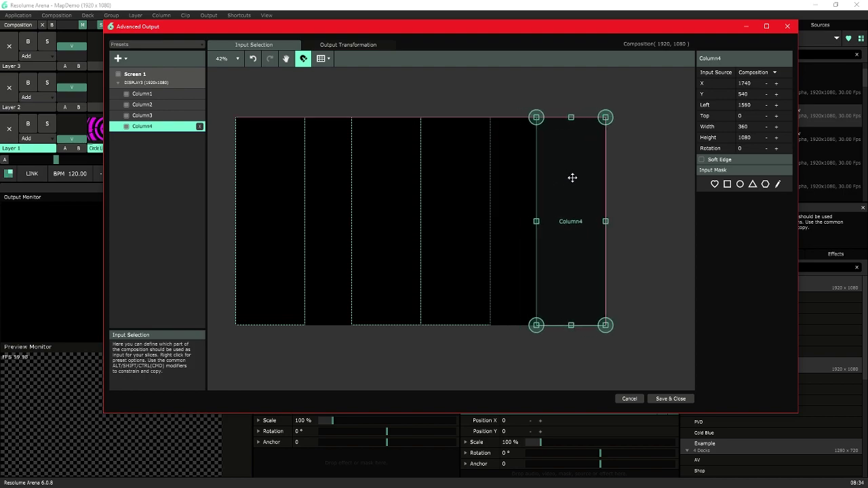
drag(80, 141, 83, 136)
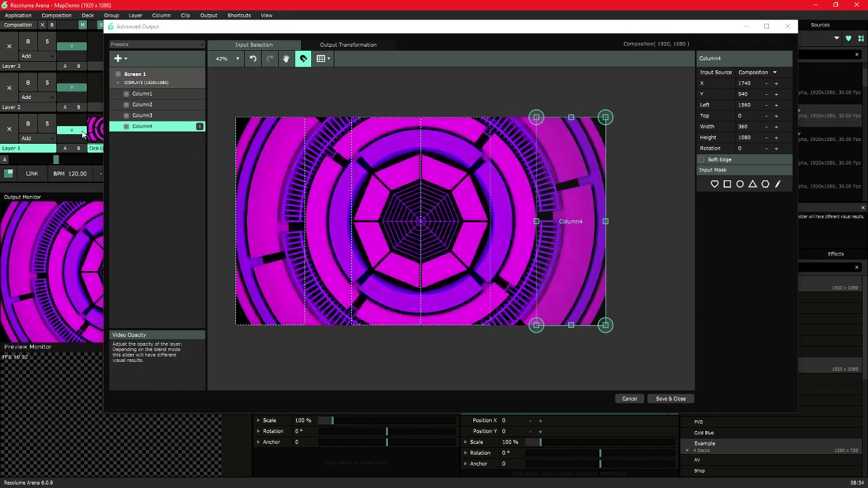
In the output layout, fade Layer 1 out to reveal the raster guide.
click(344, 44)
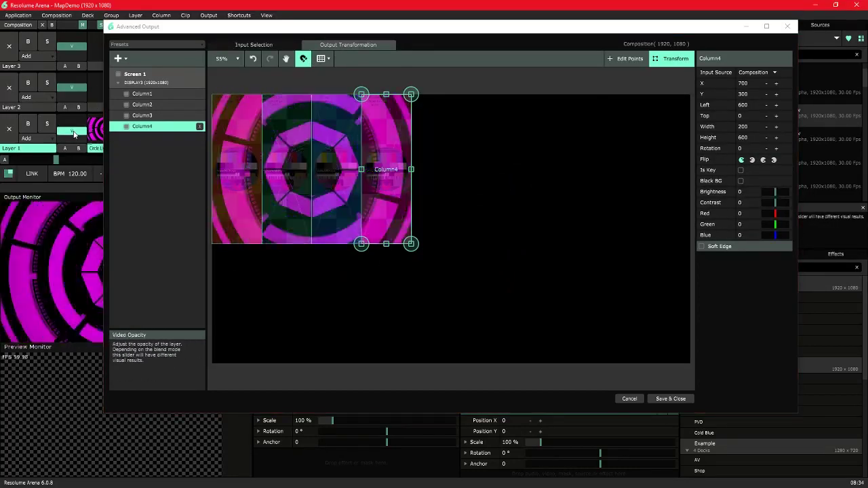
drag(74, 133, 57, 133)
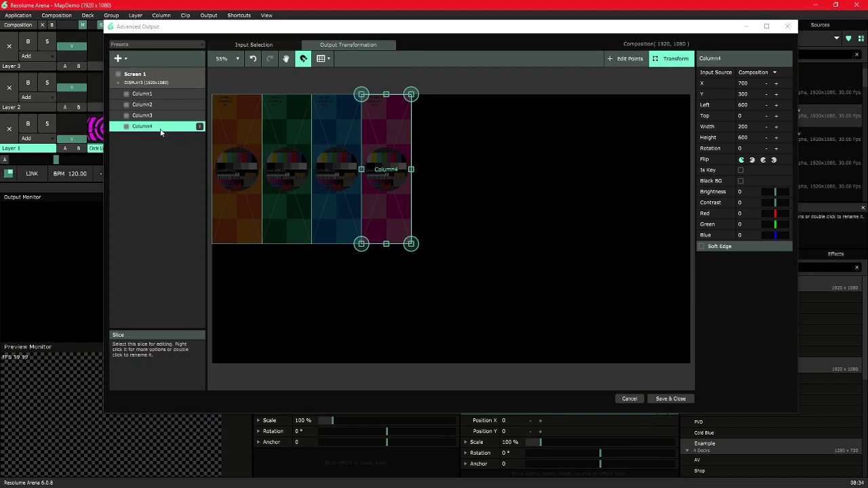
click(142, 94)
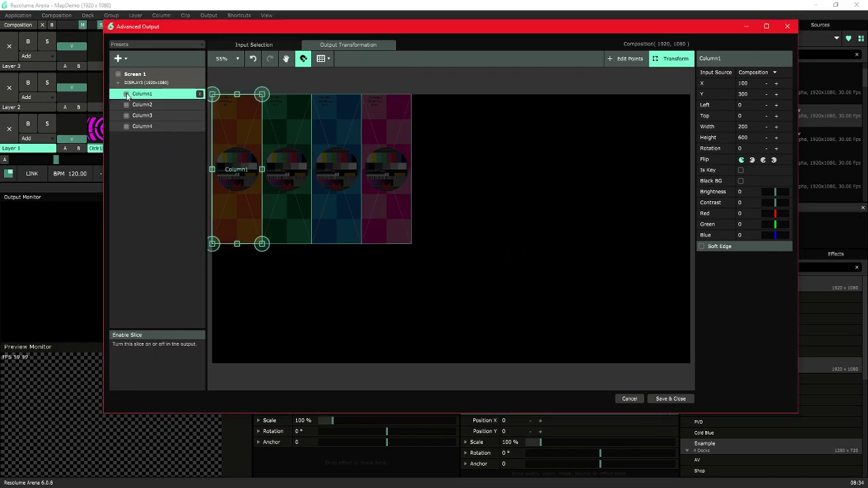
Switch off Column1–Column4 and add a new slice to the output.
click(126, 93)
click(126, 105)
click(126, 115)
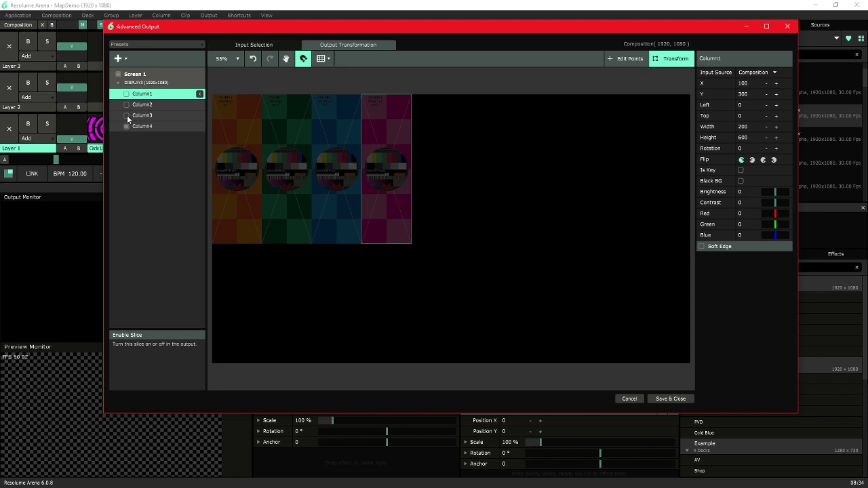
click(126, 126)
click(121, 59)
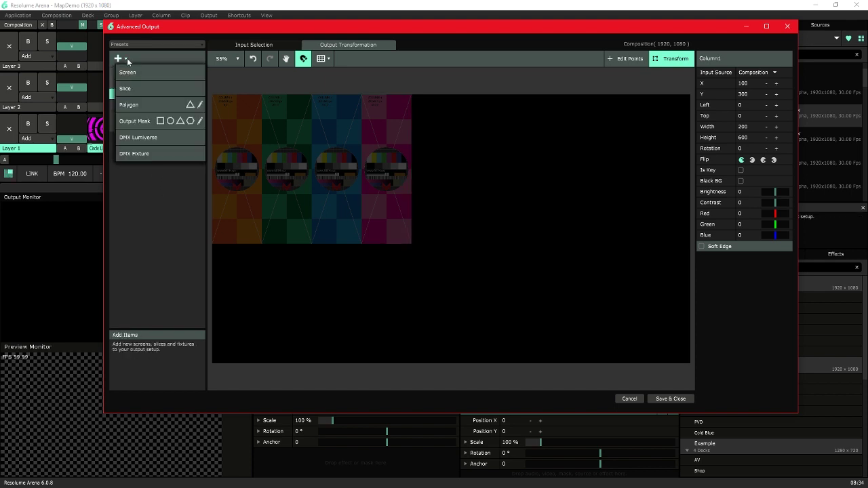
click(129, 88)
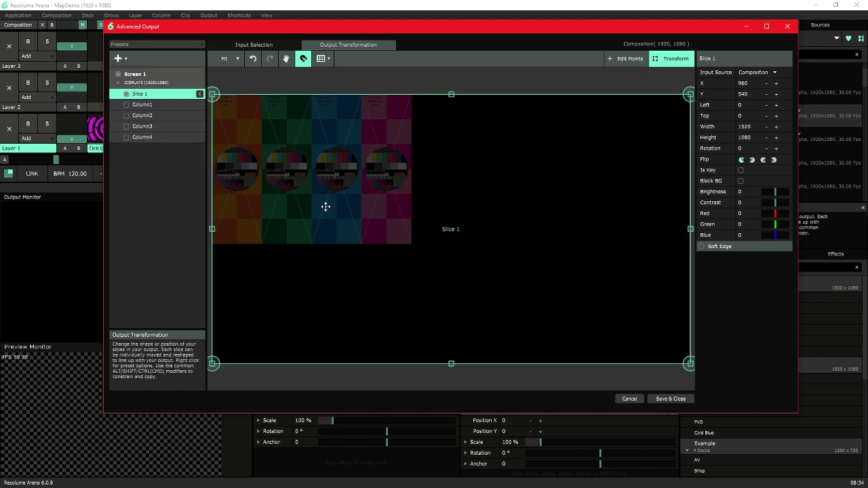
Resize Slice 1 to 200 wide and about 600 tall over the first guide column.
drag(689, 229, 261, 208)
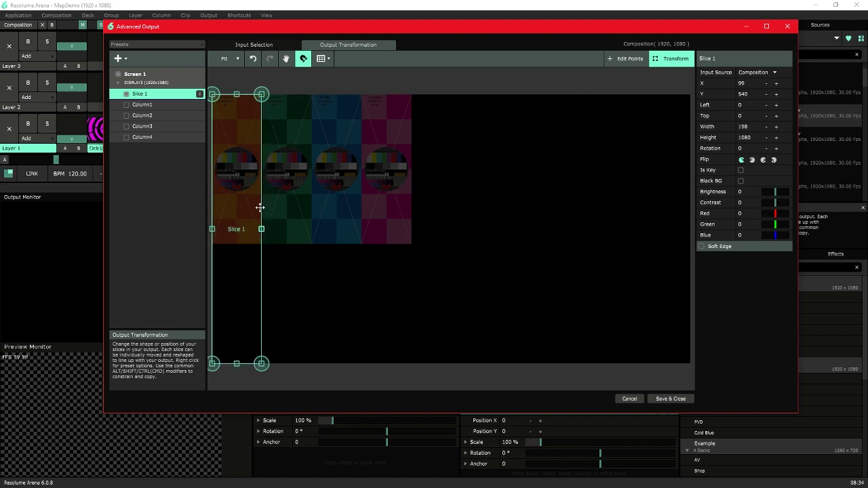
scroll(247, 201, up, 10)
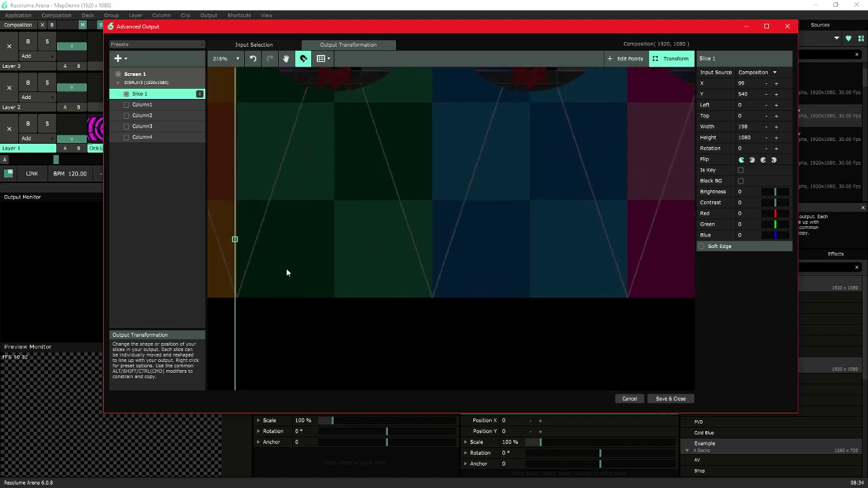
drag(326, 172, 359, 251)
scroll(364, 251, down, 10)
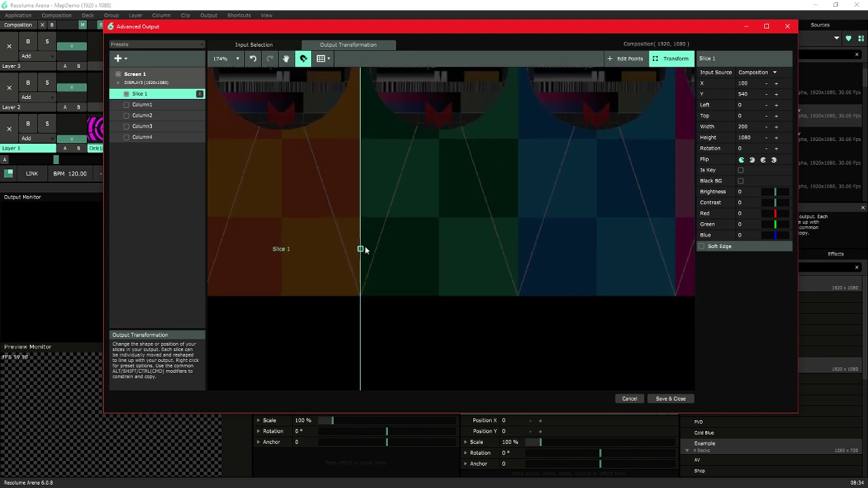
drag(450, 196, 451, 136)
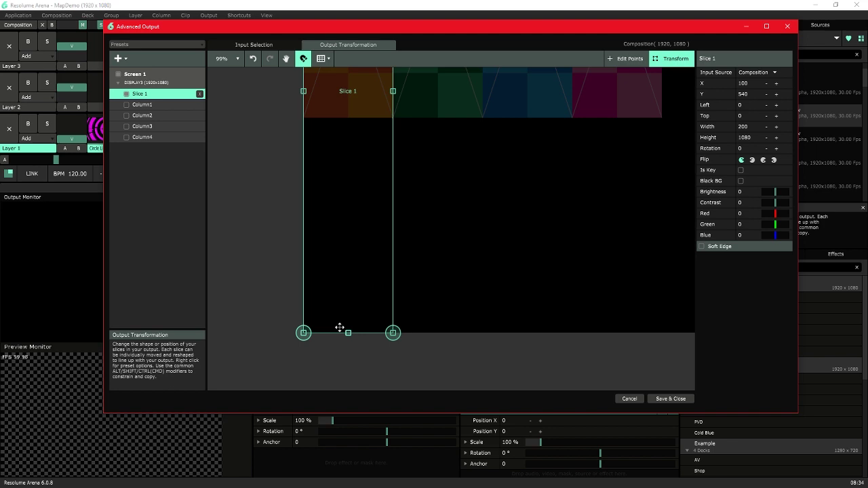
drag(348, 332, 363, 119)
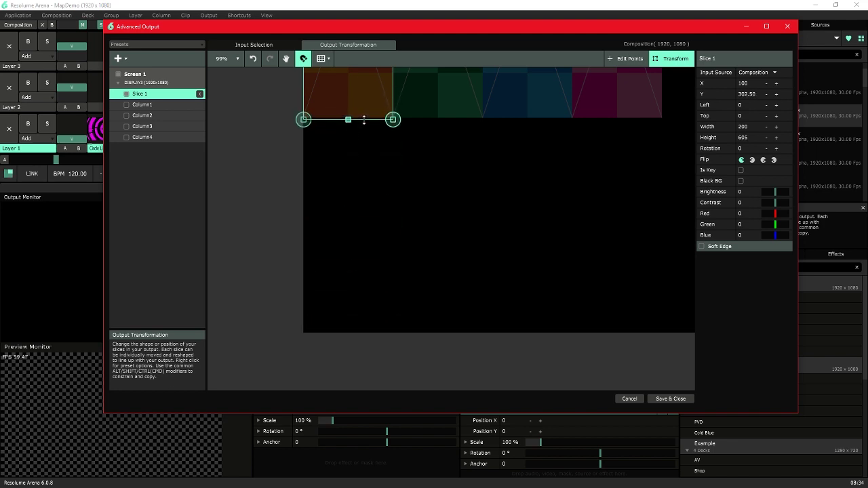
key(space)
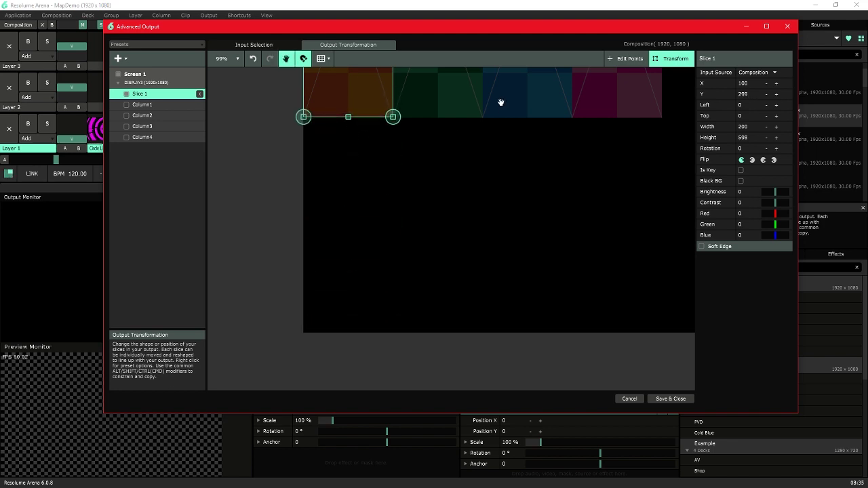
drag(501, 105, 460, 339)
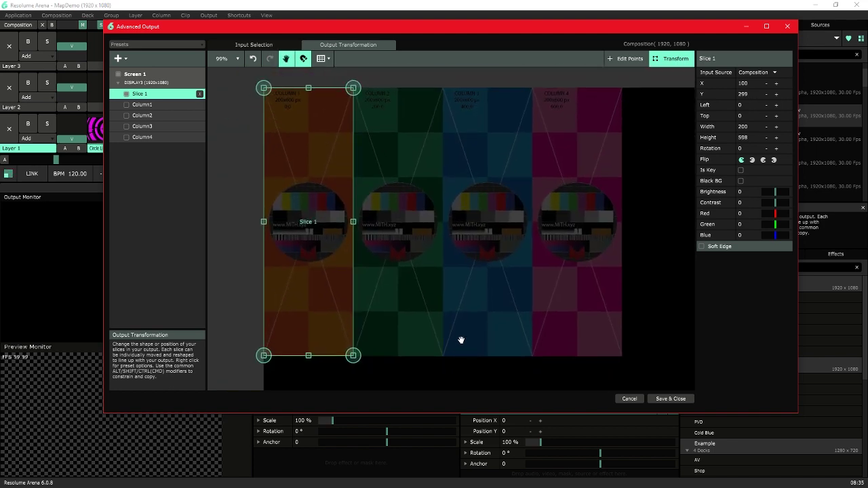
Match Slice 1's input area to its 200×598 output shape over the first guide column, then deselect it.
click(253, 44)
right_click(380, 183)
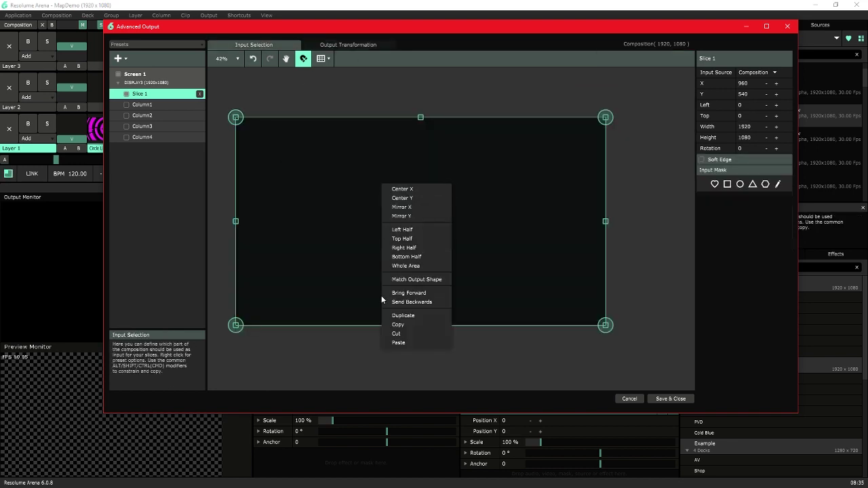
click(417, 281)
click(348, 44)
scroll(353, 200, up, 3)
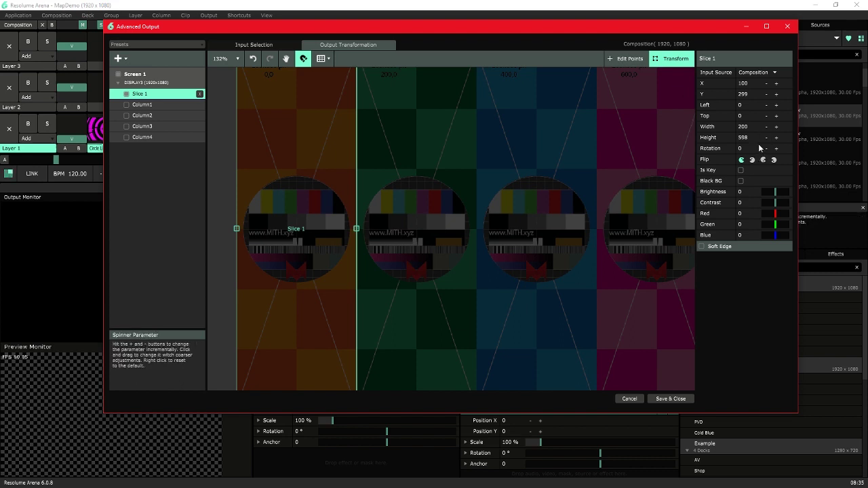
scroll(444, 244, down, 3)
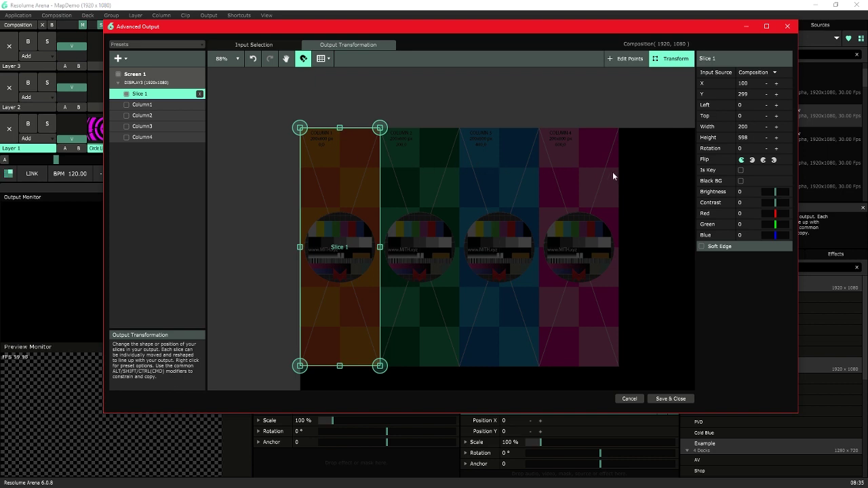
click(293, 174)
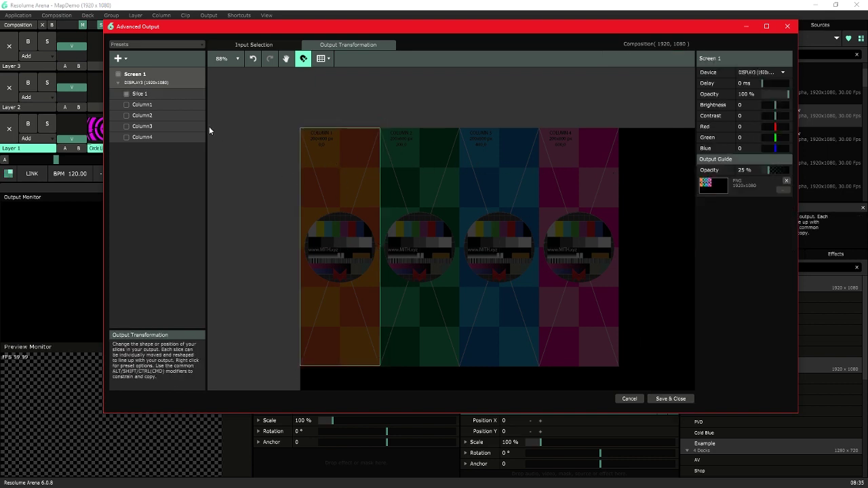
Save and close the mapping, then play 2Artboard 1.png in Layer 1 at full opacity.
click(671, 398)
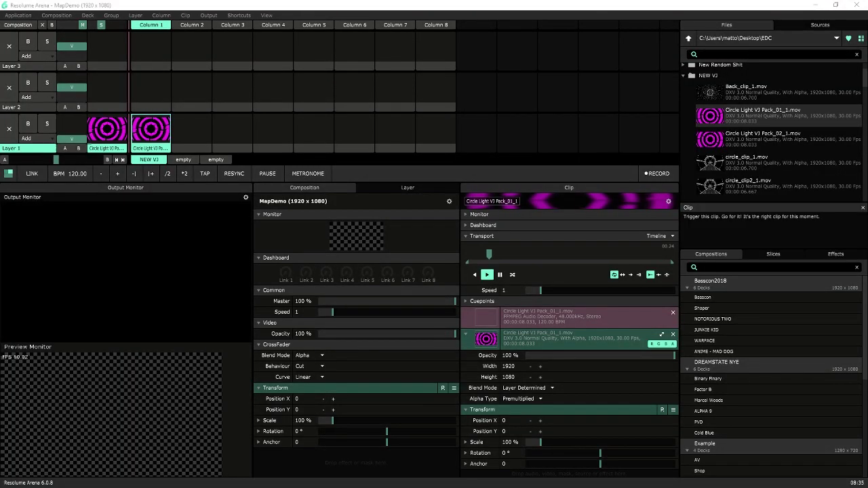
drag(192, 128, 192, 127)
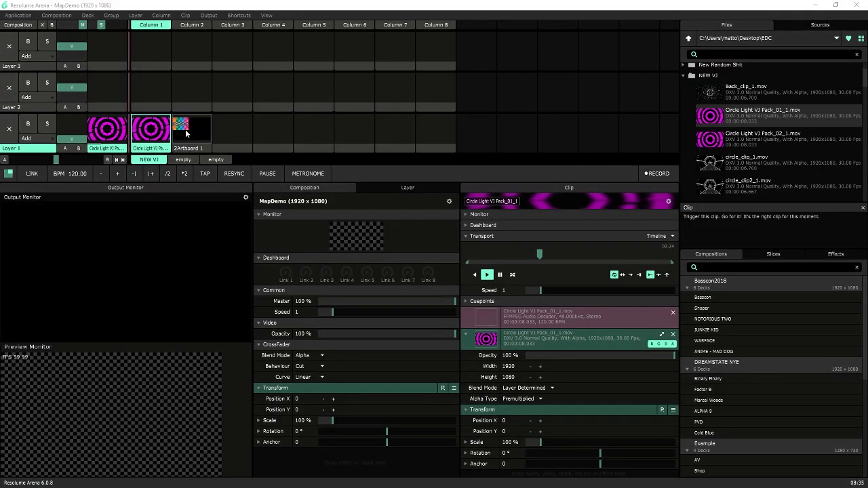
click(188, 132)
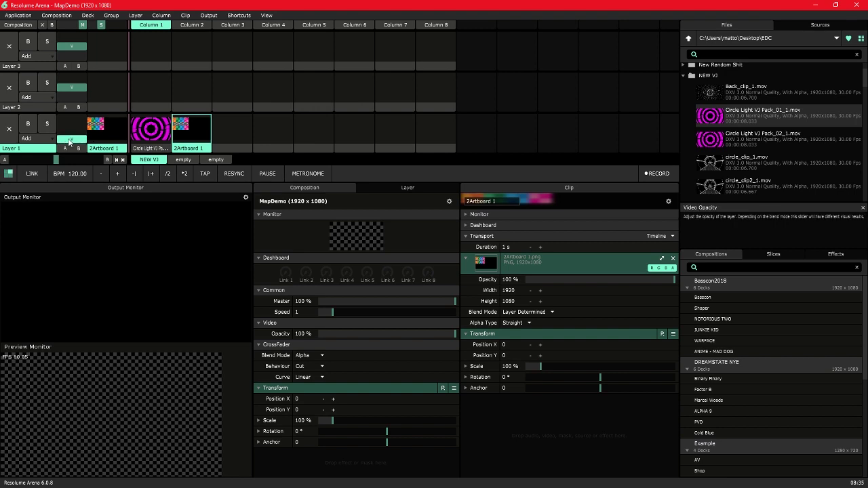
drag(70, 141, 71, 116)
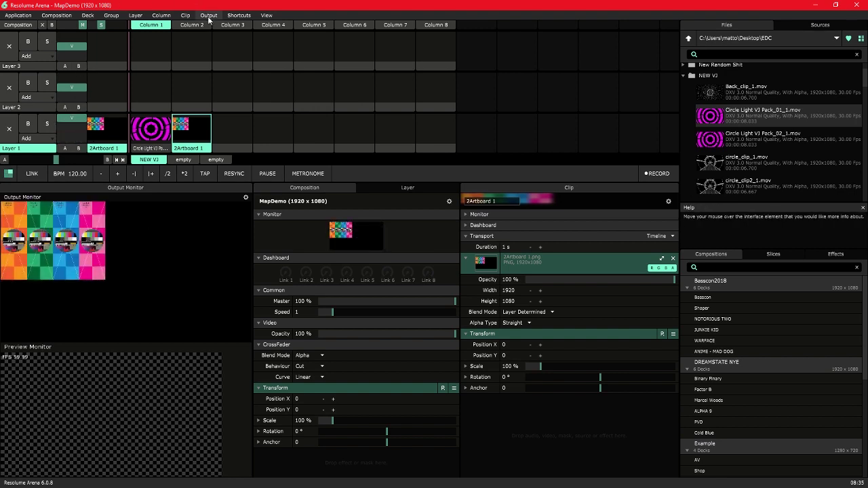
Reopen Advanced Output and inspect Slice 1 in both views, toggling it off and on.
click(208, 16)
click(217, 130)
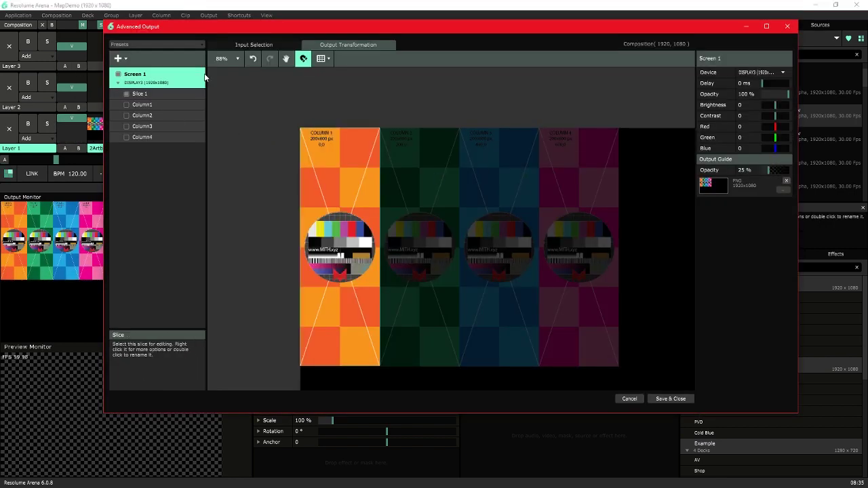
click(163, 95)
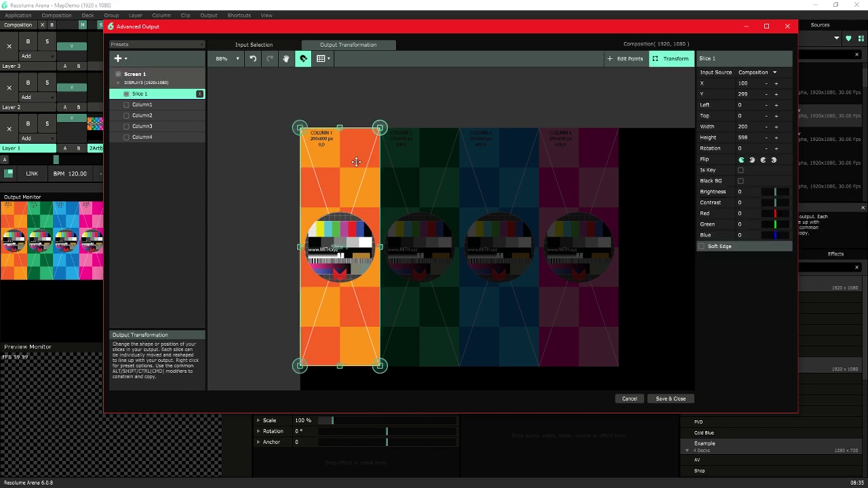
scroll(379, 180, down, 5)
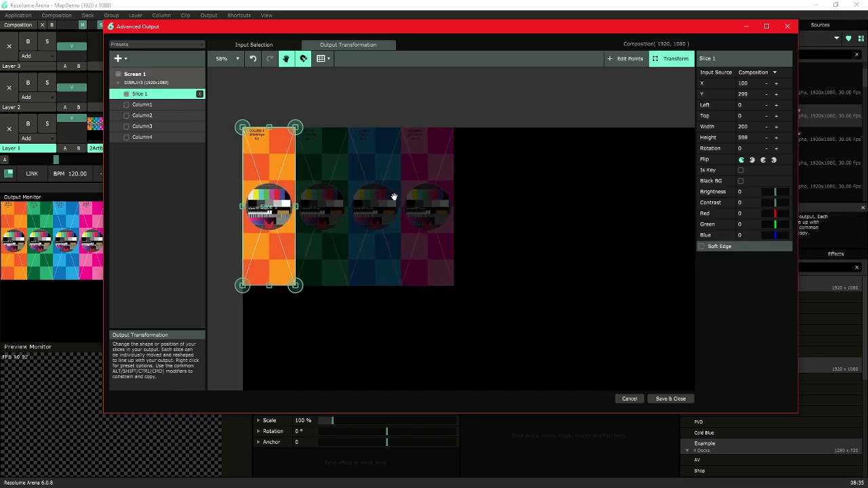
click(271, 46)
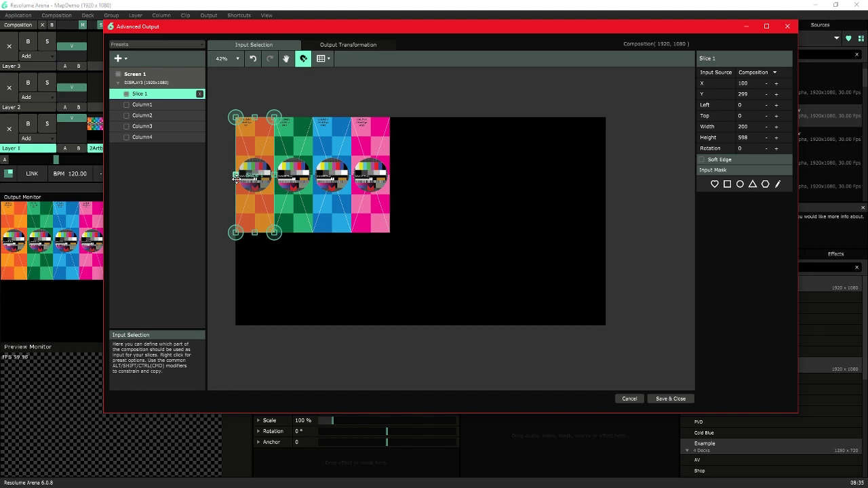
click(331, 45)
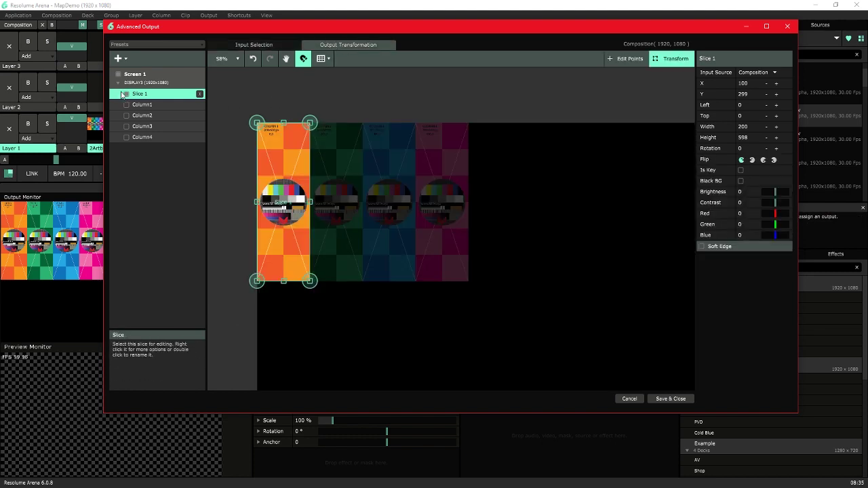
click(125, 95)
click(126, 95)
click(126, 95)
click(126, 95)
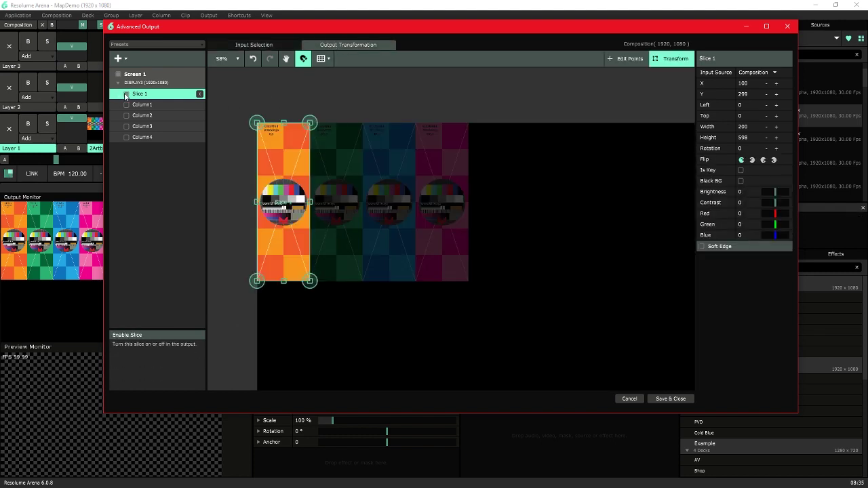
click(126, 94)
click(126, 95)
Widen Slice 1's right edge and pan the canvas to bring the slices into view.
scroll(329, 241, up, 5)
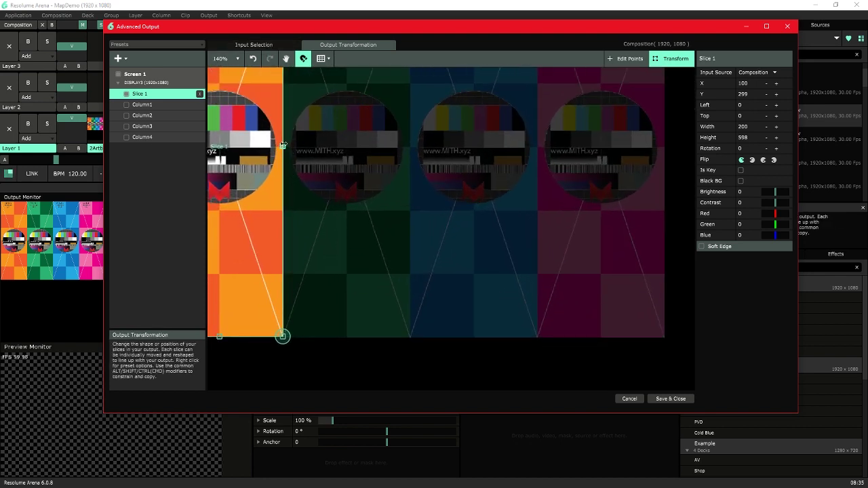
mouse_move(282, 145)
mouse_down()
mouse_move(298, 145)
mouse_move(275, 143)
mouse_move(293, 140)
mouse_move(283, 134)
mouse_up()
click(258, 45)
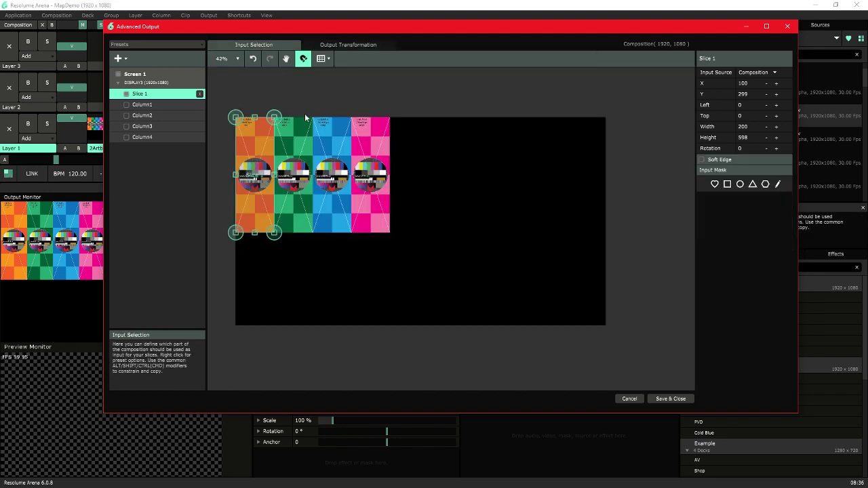
click(339, 45)
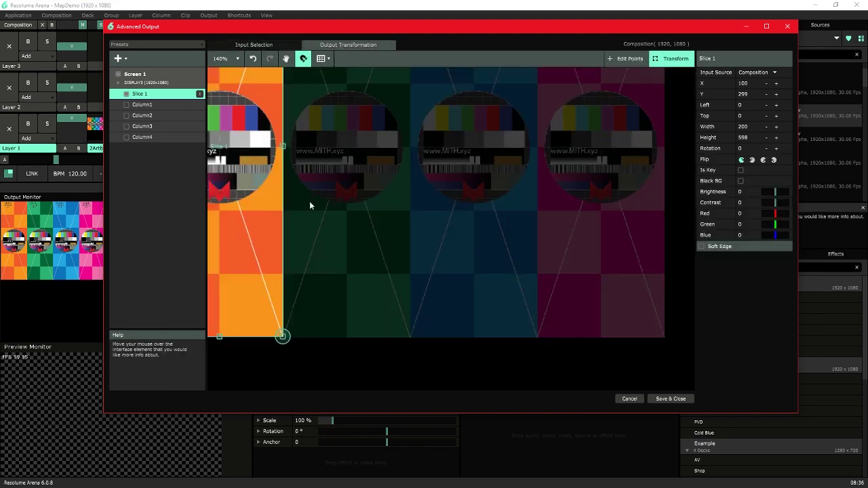
scroll(350, 214, down, 4)
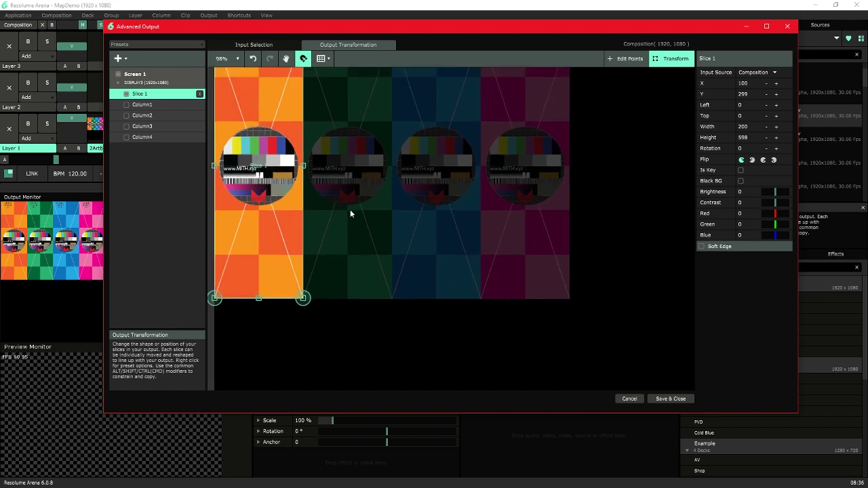
key(space)
drag(350, 214, 393, 188)
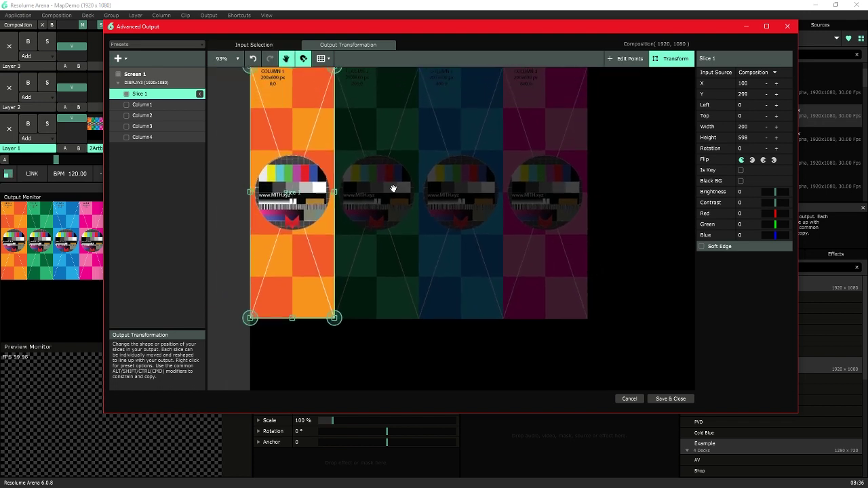
Delete Slice 1, leaving only Column1–Column4 in the list.
click(269, 44)
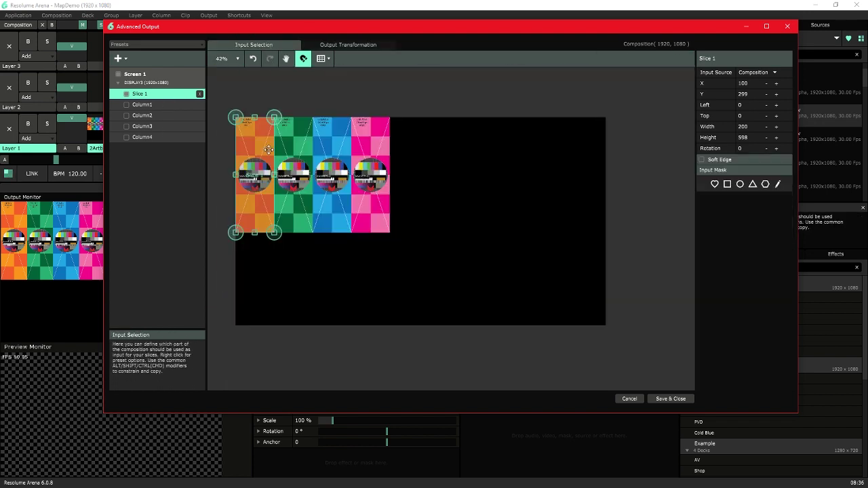
click(216, 137)
click(187, 94)
click(199, 94)
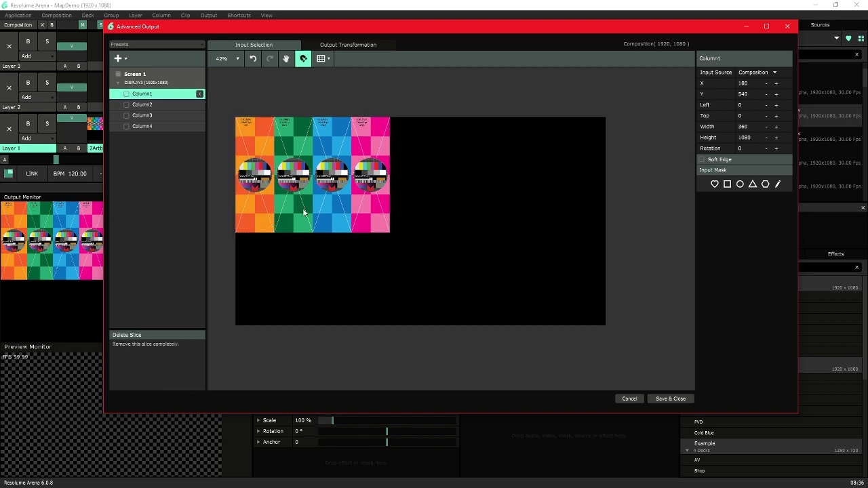
Save the four-column mapping as a new preset named 'MapDemo'.
click(347, 45)
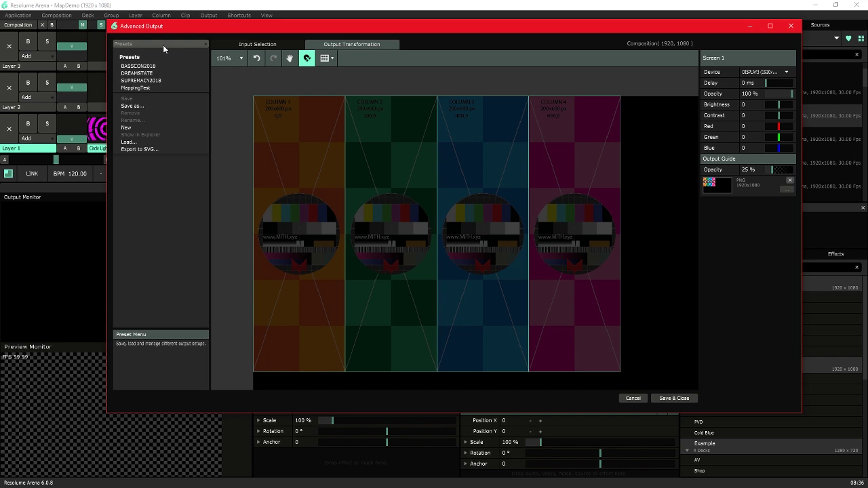
click(135, 126)
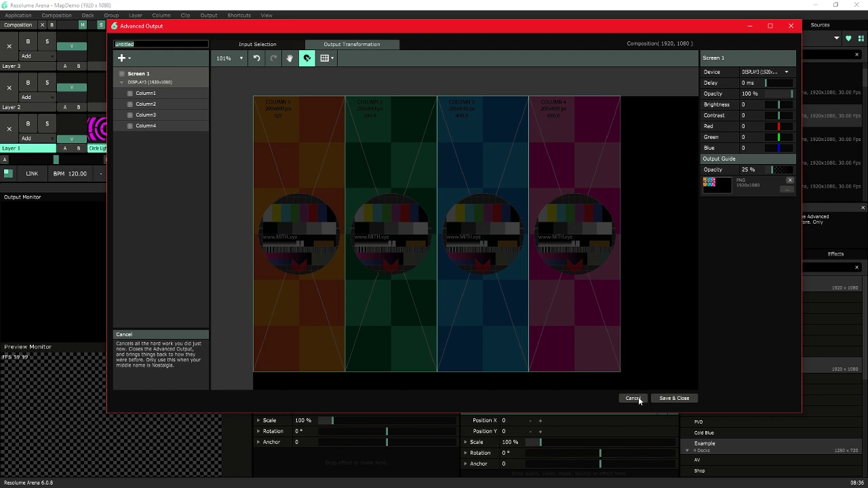
text(Ma)
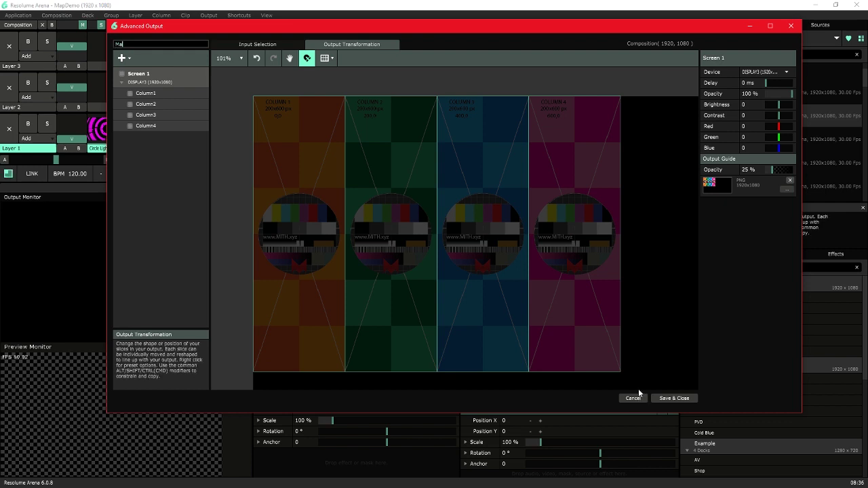
text(pDemo)
key(Return)
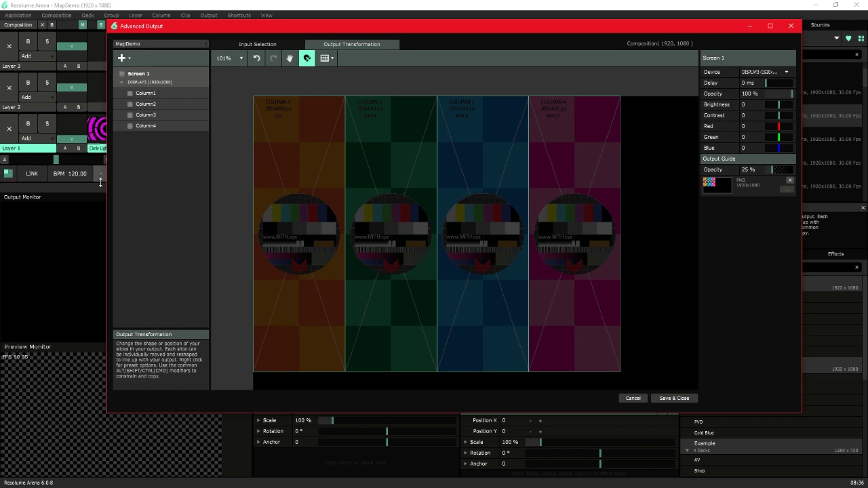
Reopen Advanced Output, raise the output guide opacity to 38%, and save and close again.
click(673, 398)
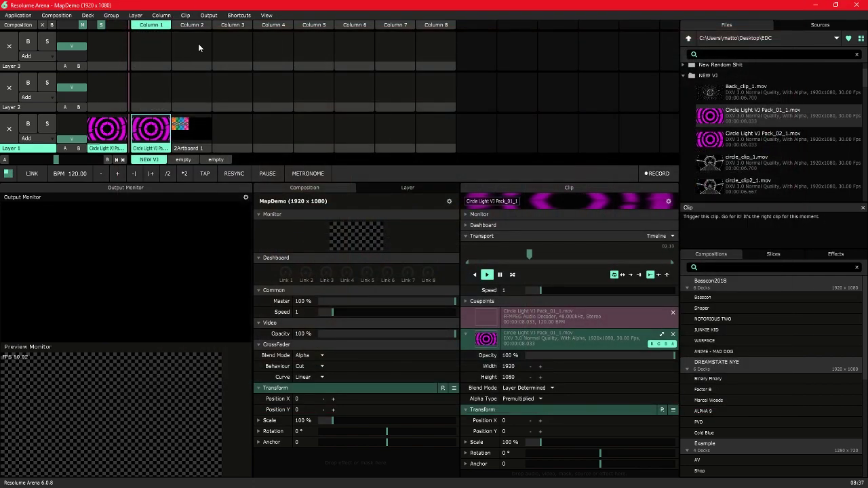
click(208, 14)
click(236, 125)
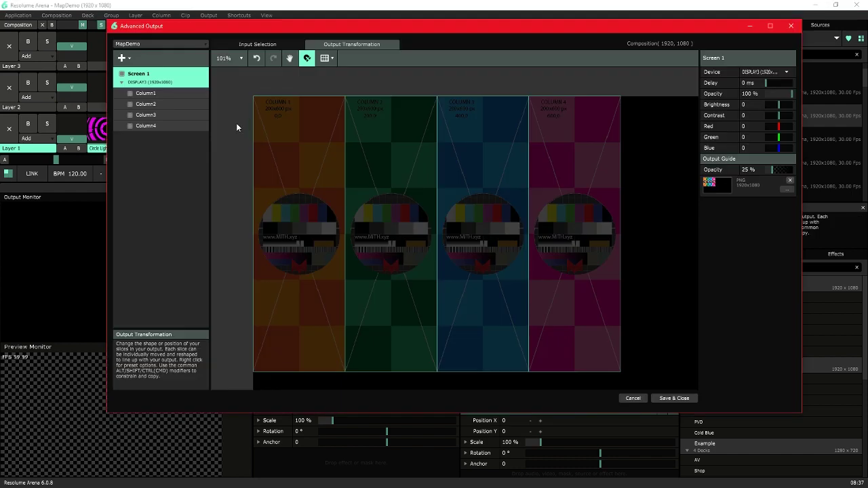
mouse_move(775, 169)
mouse_down()
mouse_move(783, 172)
mouse_move(776, 170)
mouse_up()
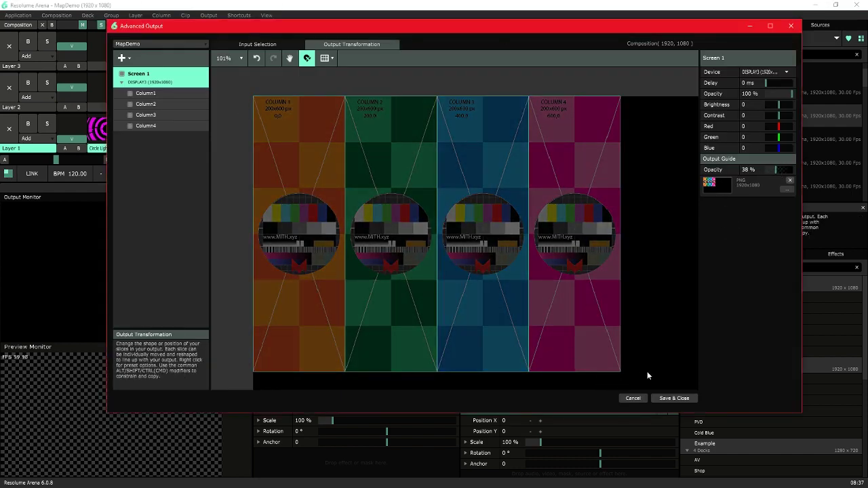
click(681, 399)
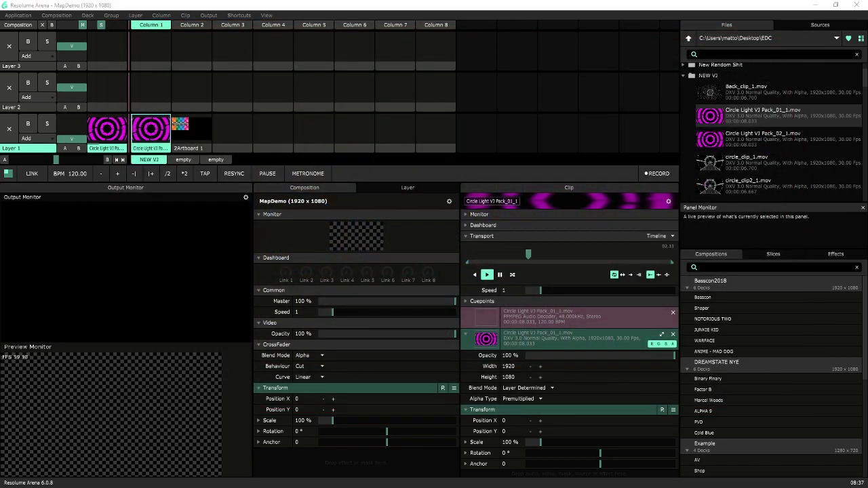